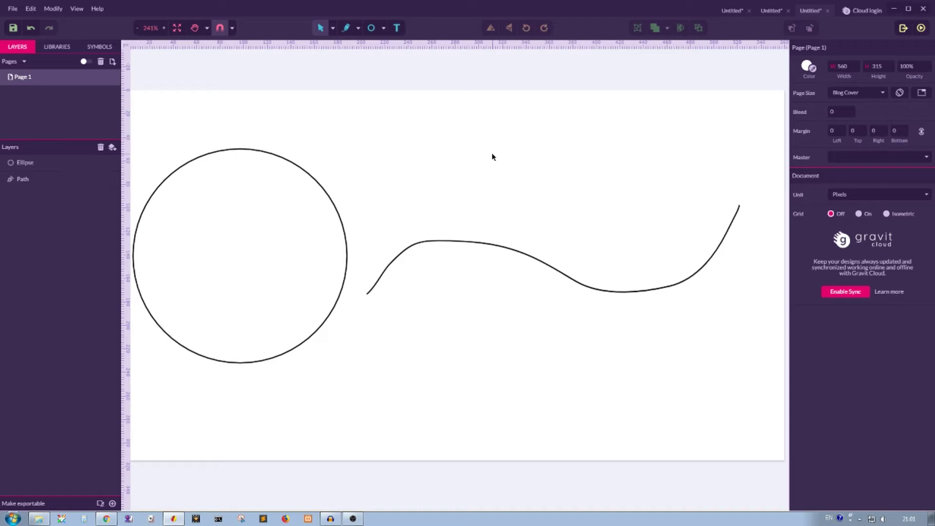
Attach the 'Your text here' placeholder text to the wavy path with the Text tool.
key(t)
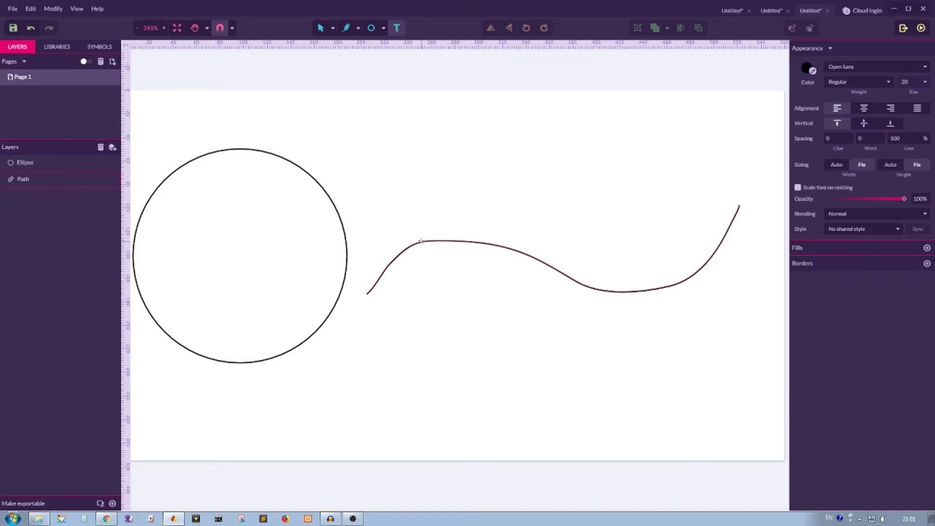
click(421, 241)
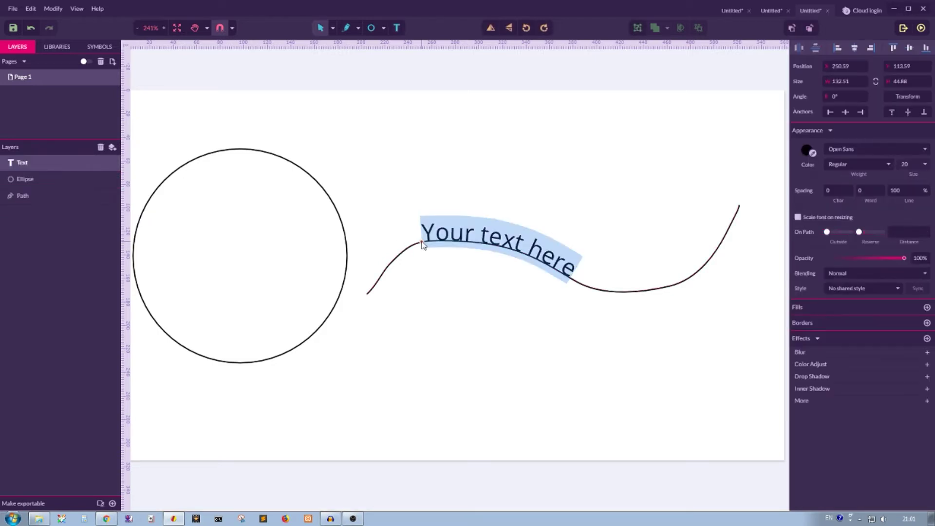
With the Pointer tool, slide the path text along the wavy curve to X 215.25.
key(Escape)
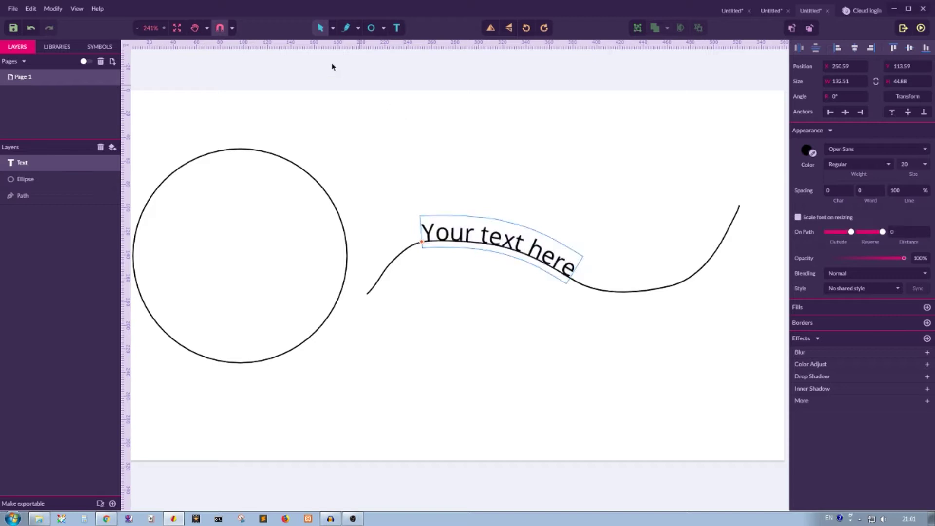
click(332, 29)
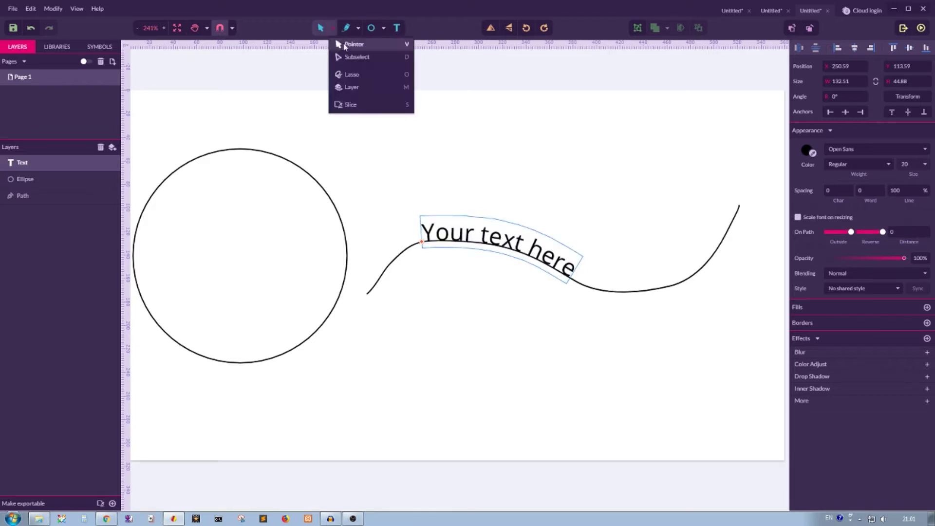
click(365, 44)
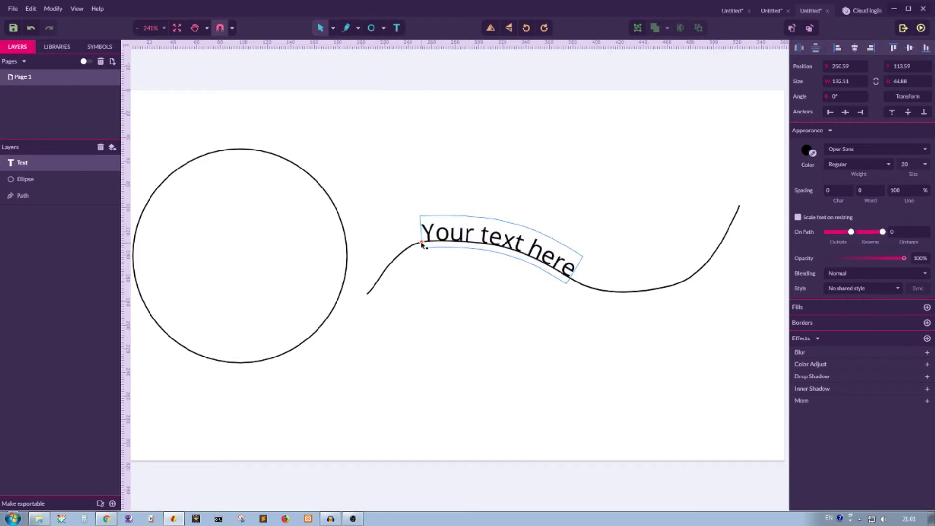
drag(423, 243, 462, 261)
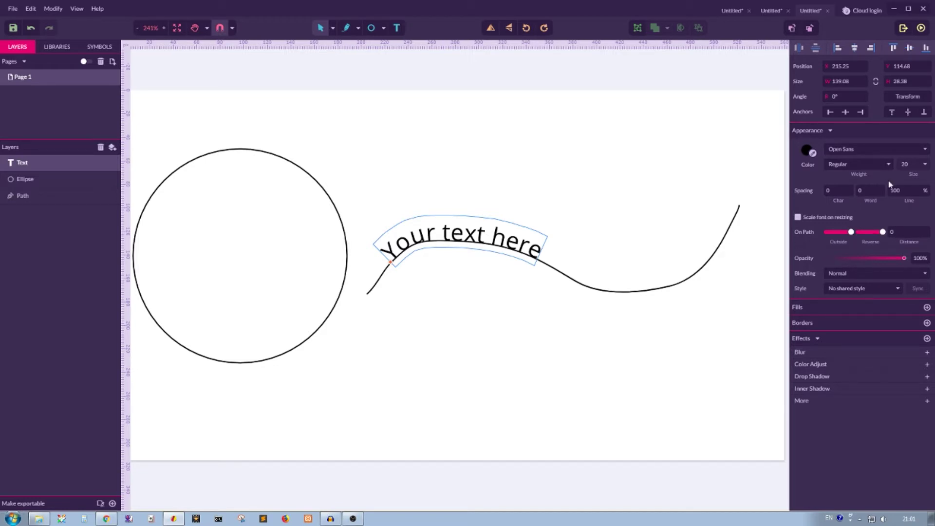
click(867, 149)
Give the curved text the Over the Rainbow font, size 24, character spacing 1.
scroll(891, 195, down, 3)
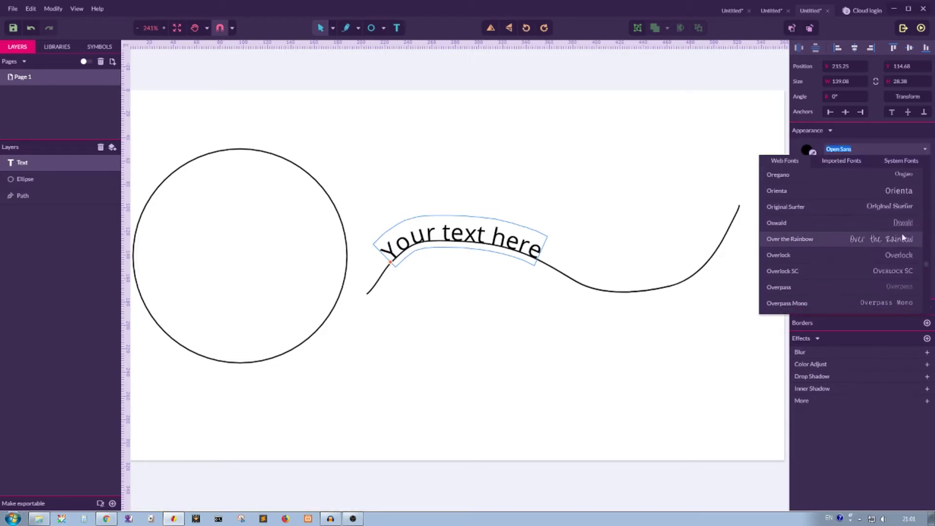
click(900, 241)
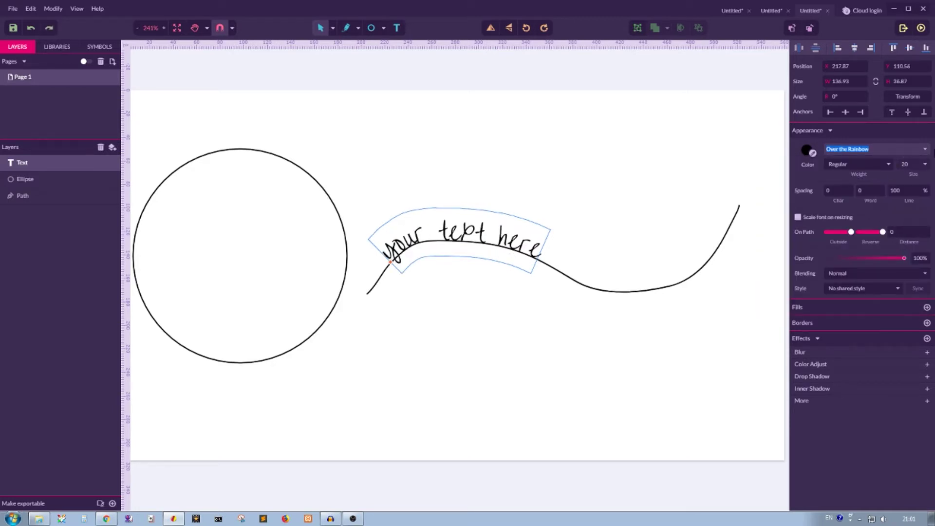
click(851, 165)
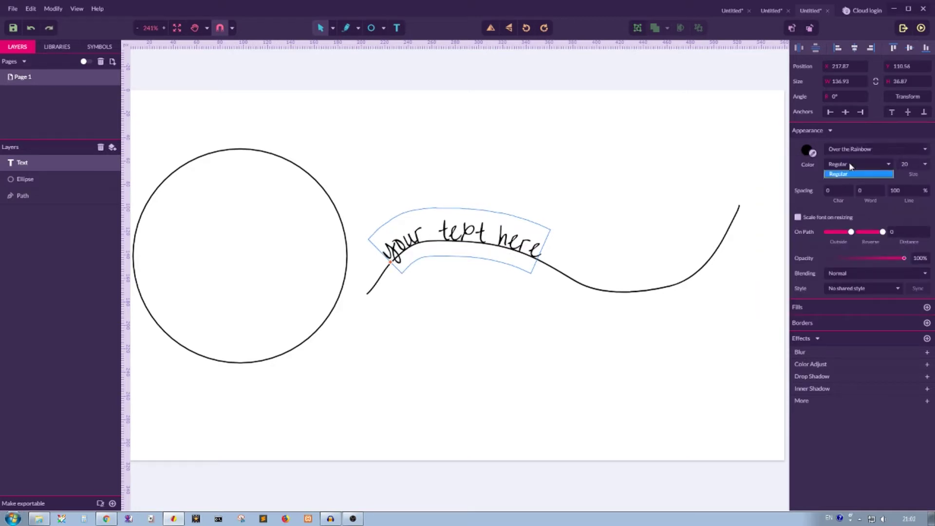
click(910, 166)
scroll(918, 236, down, 1)
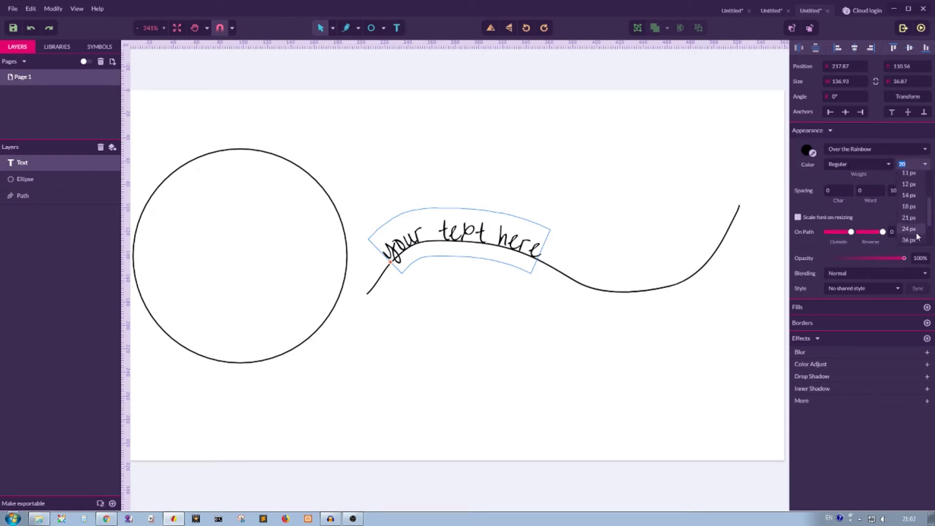
click(908, 228)
click(844, 190)
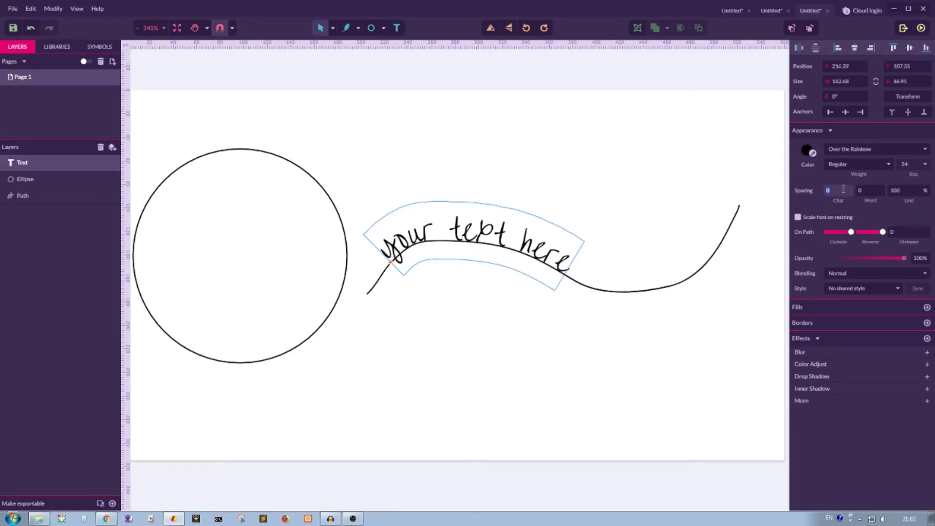
text(1)
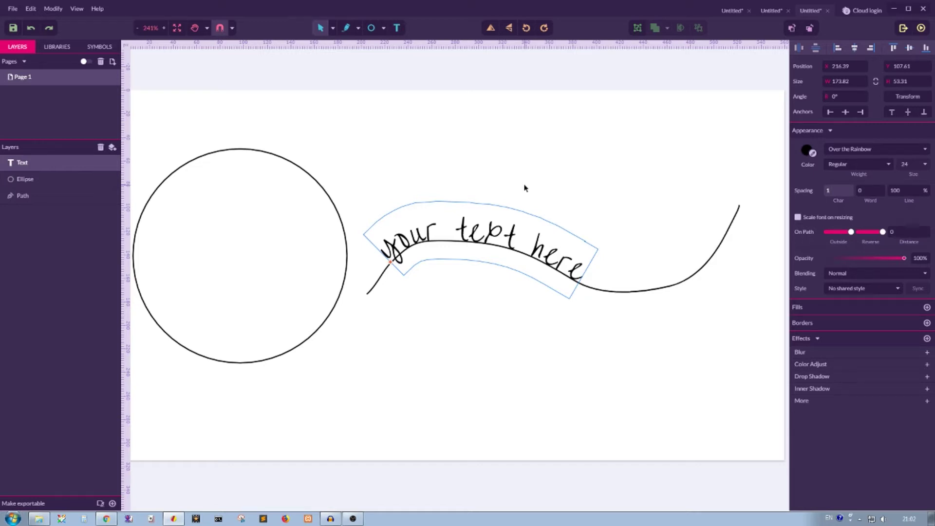
Attach a second 'your text here' text to the circle's outline.
click(471, 125)
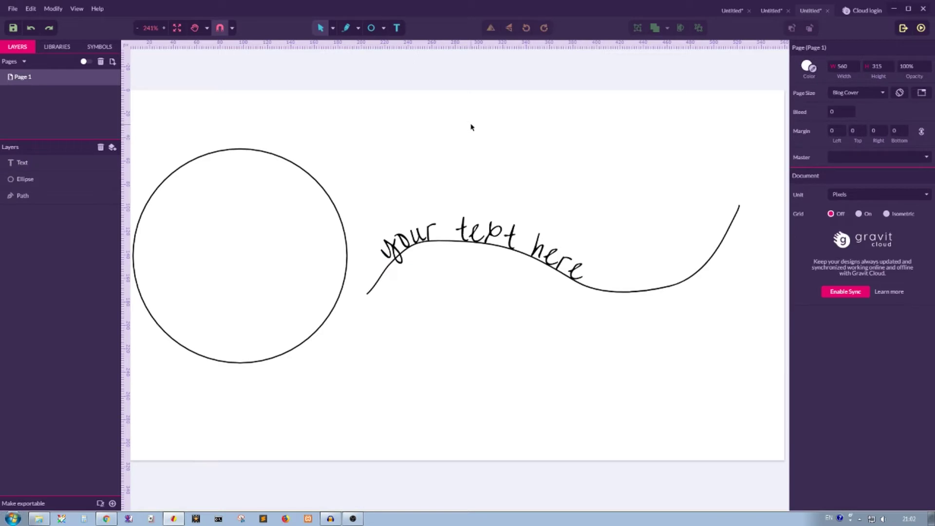
click(455, 239)
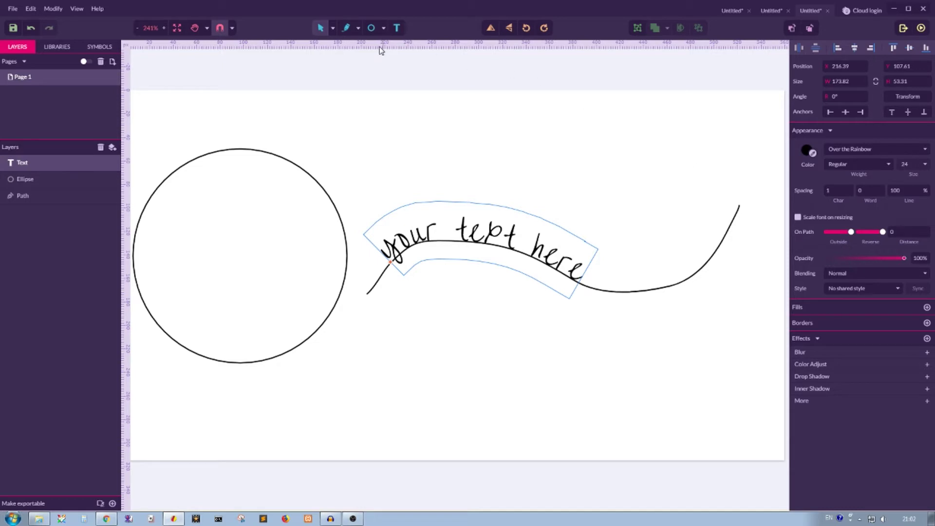
click(401, 29)
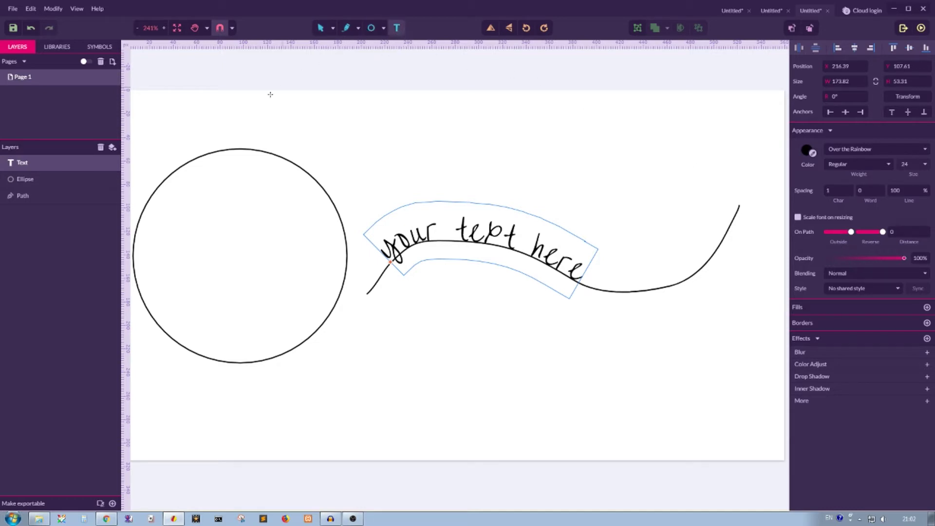
click(190, 160)
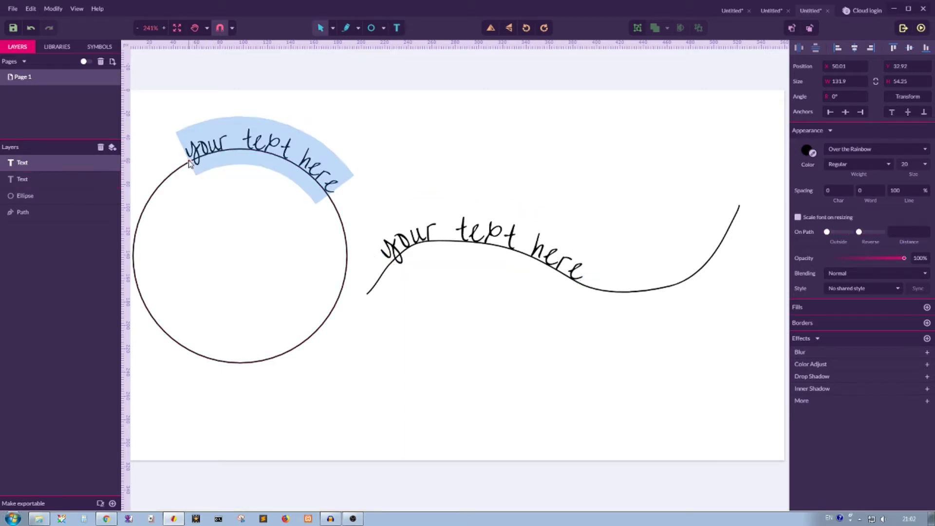
Slide the new circle text along the outline toward the circle's top.
click(333, 27)
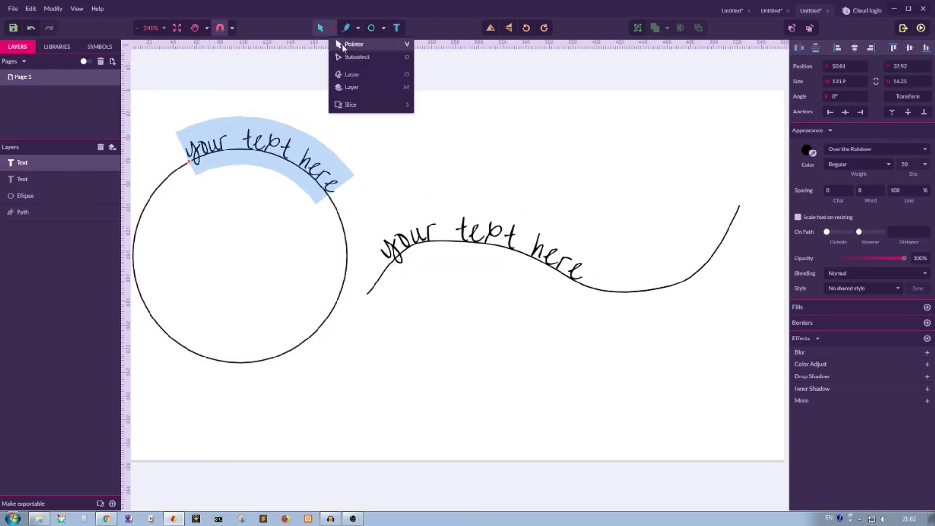
click(336, 42)
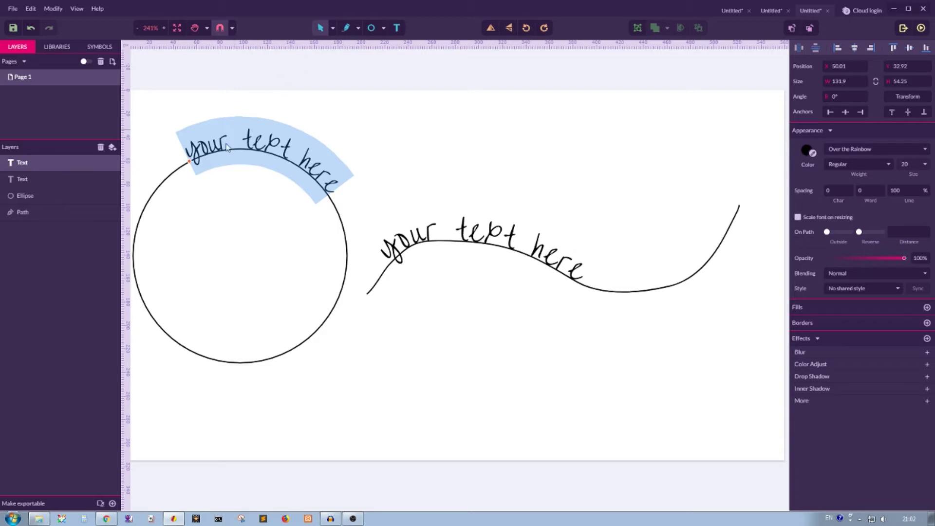
click(192, 161)
drag(192, 161, 226, 167)
click(411, 243)
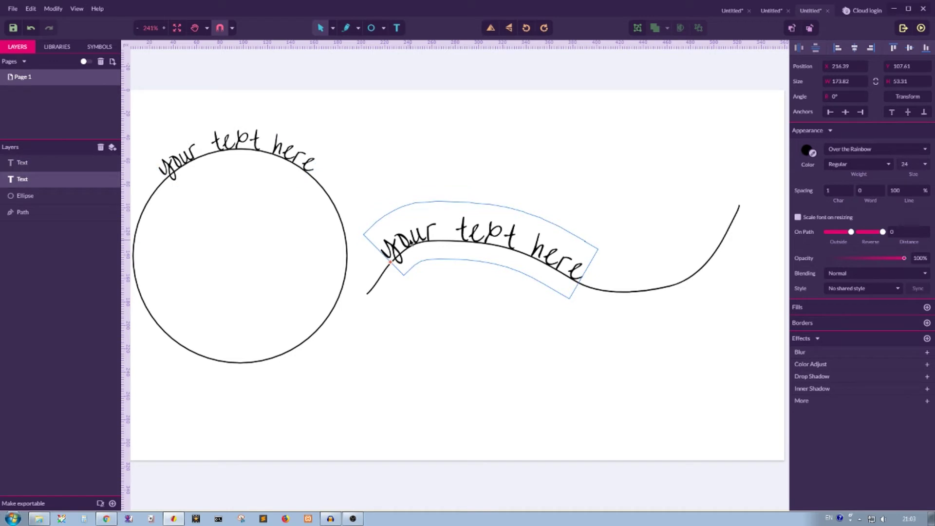
Nudge the wavy text toward its start and shift the circle text clockwise with the On Path slider.
mouse_move(394, 268)
mouse_down()
mouse_move(365, 289)
mouse_move(402, 267)
mouse_up()
click(244, 150)
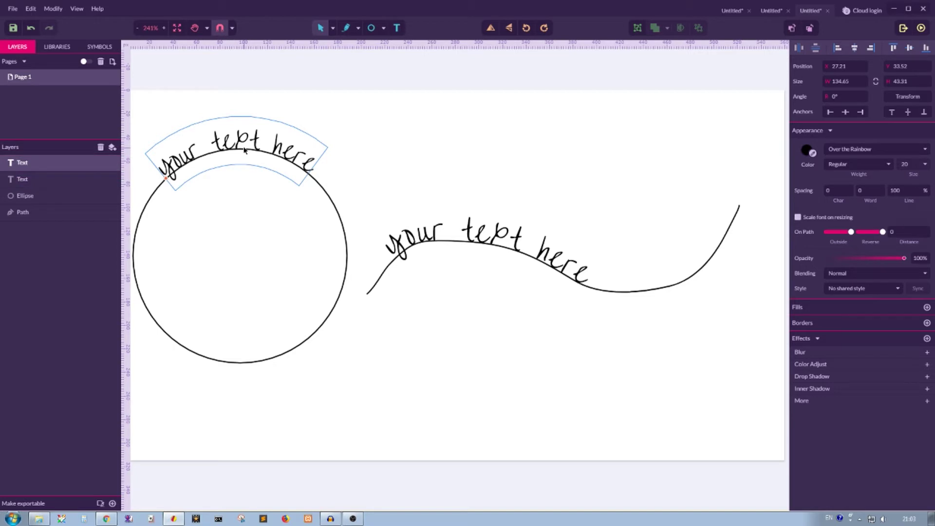
click(837, 233)
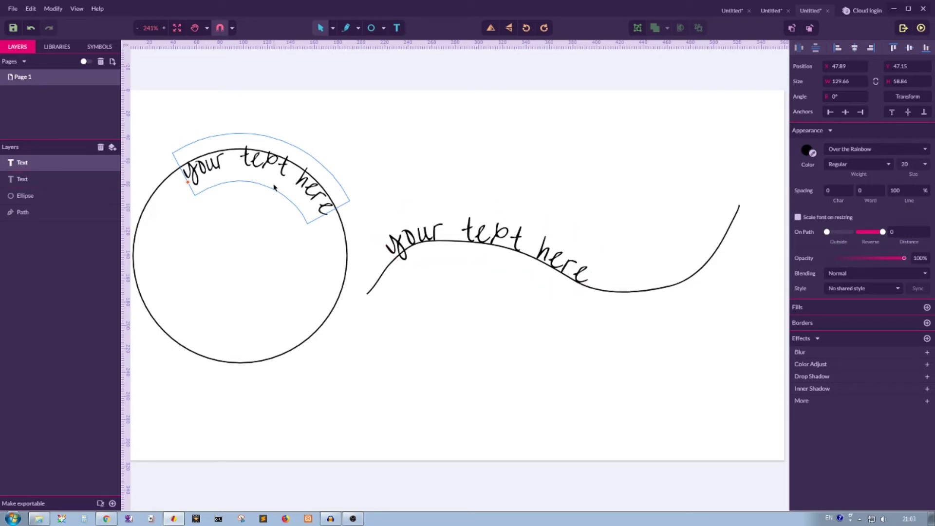
click(431, 234)
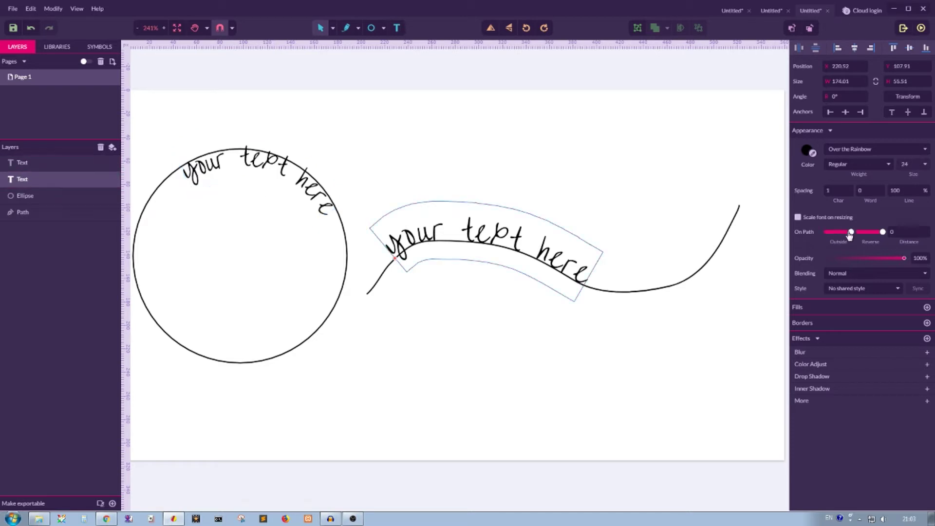
Return the wavy text toward the curve's start after adjusting the On Path offset.
click(837, 236)
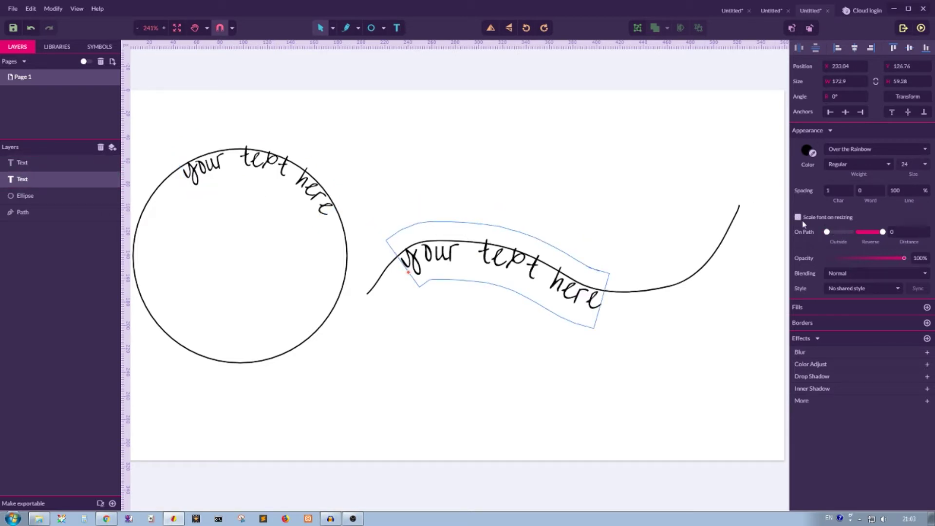
key(Tab)
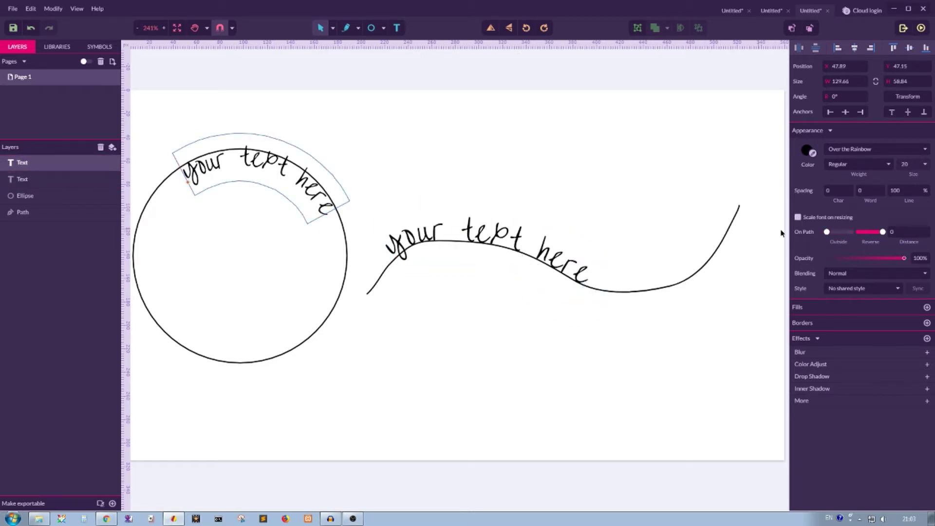
click(843, 235)
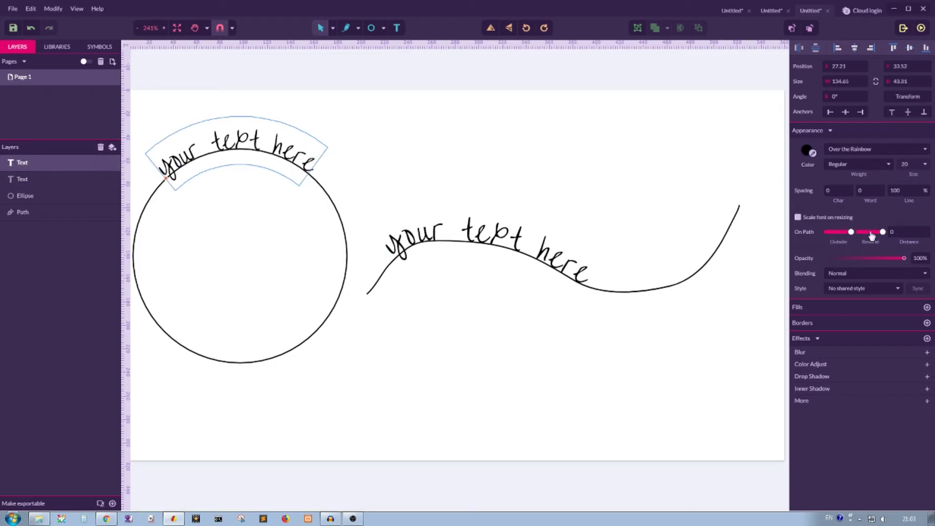
click(448, 233)
drag(396, 262, 364, 301)
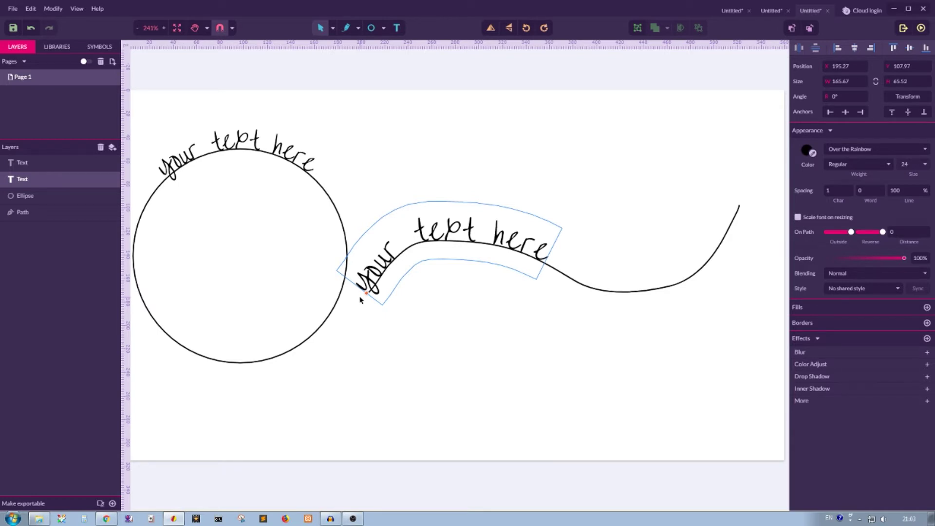
Reverse the circle text's direction and slide it round to the circle's top.
click(872, 237)
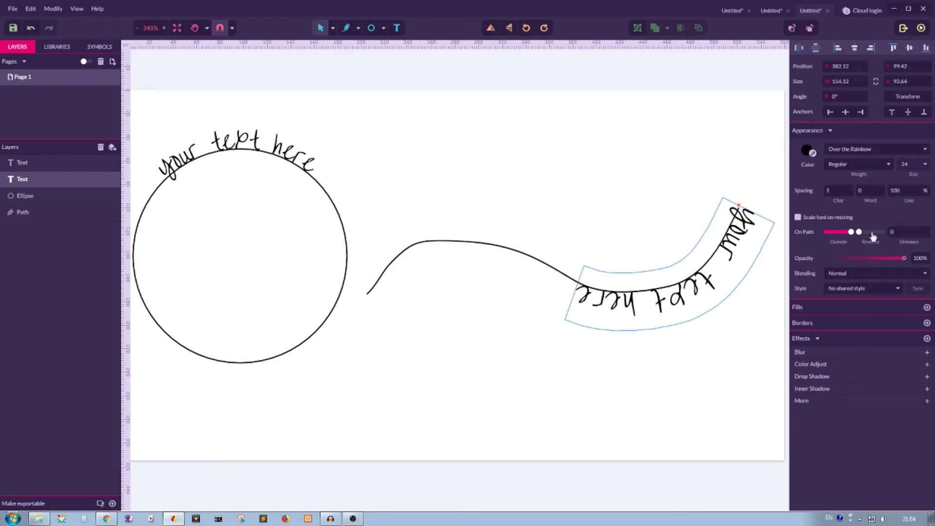
click(253, 145)
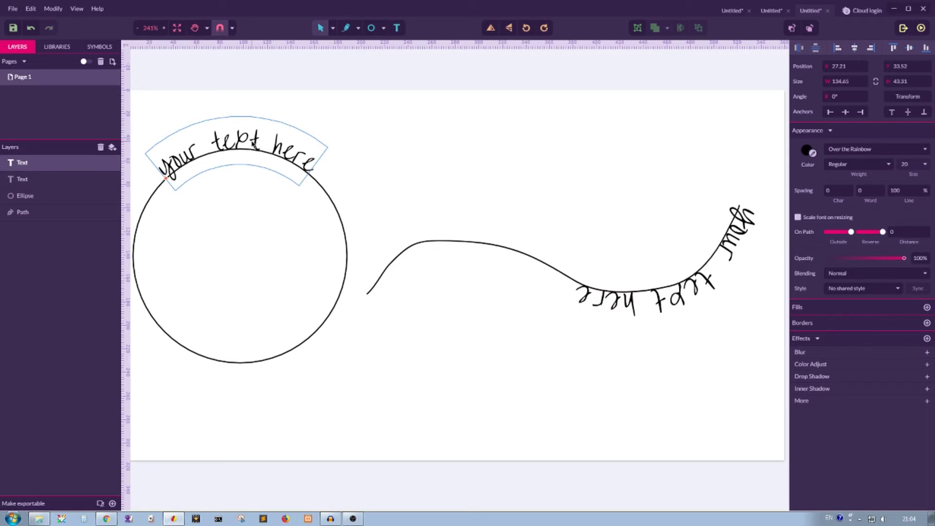
click(872, 232)
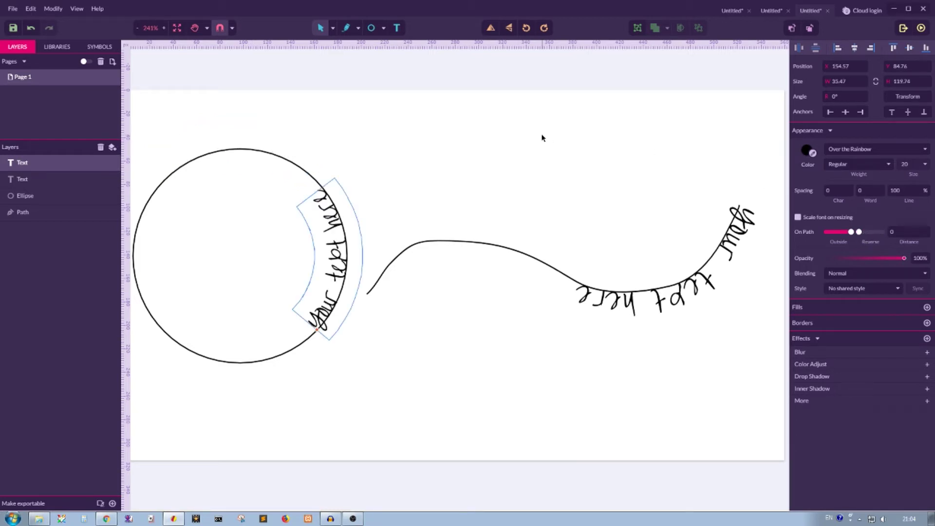
drag(320, 331, 162, 322)
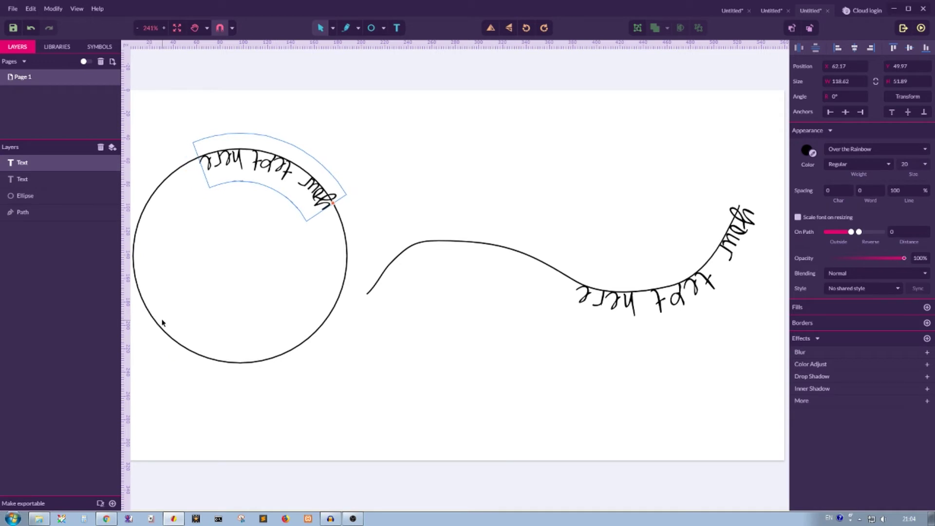
click(254, 236)
click(738, 229)
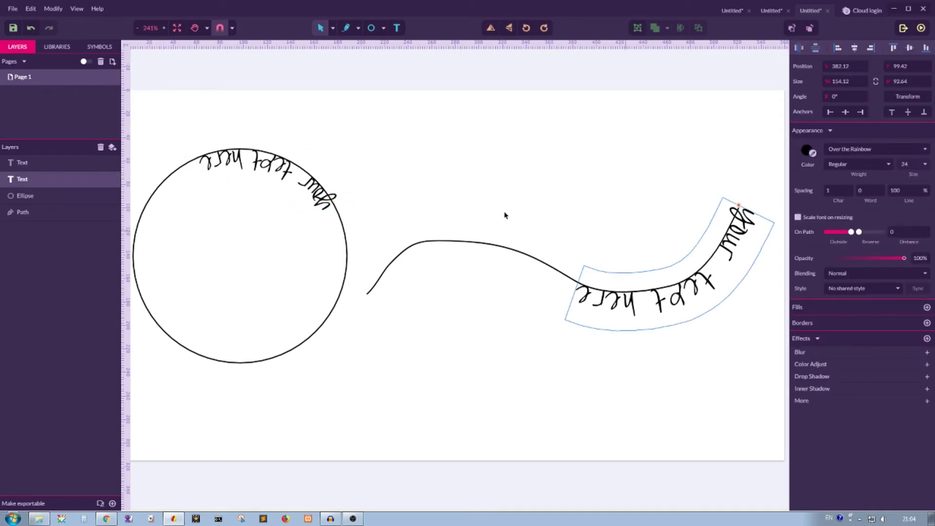
With Subselect, drag the wavy path's lower node slightly left so the text follows the new curve.
click(429, 241)
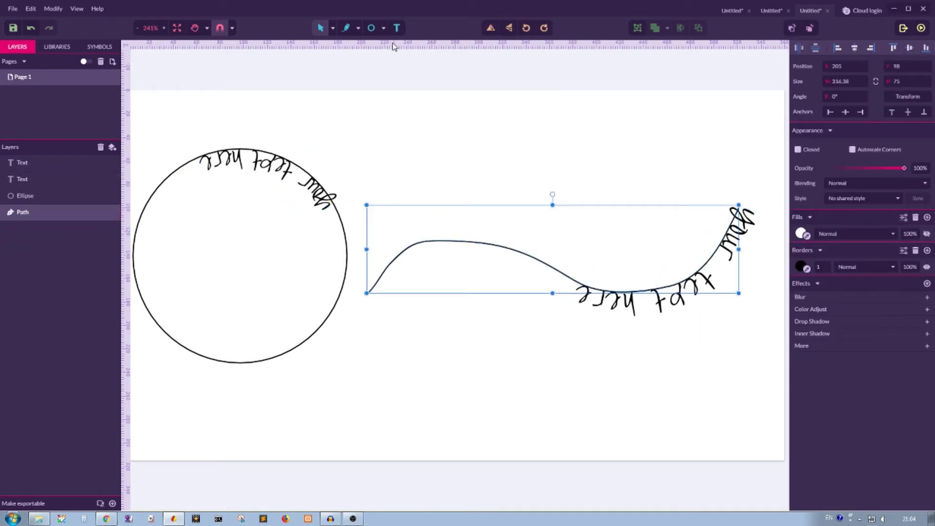
click(333, 28)
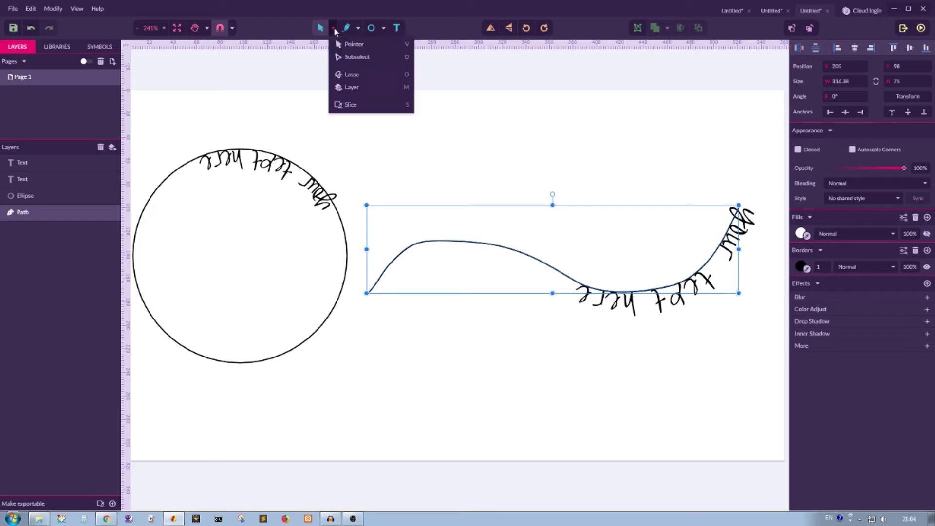
click(356, 57)
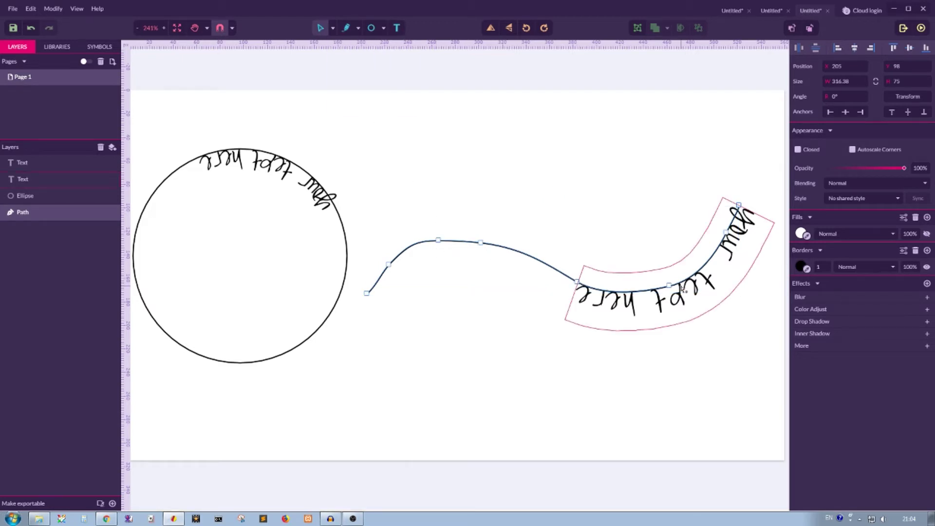
click(670, 287)
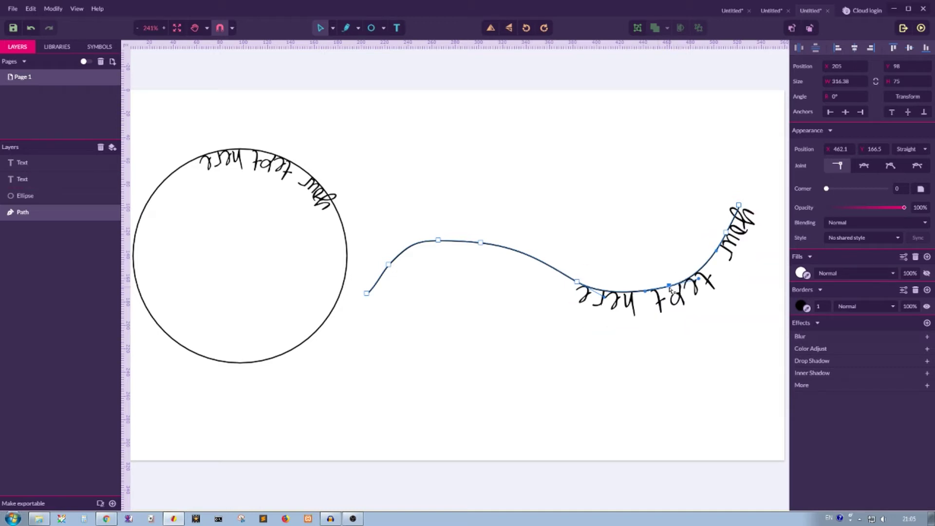
mouse_move(672, 290)
mouse_down()
mouse_move(618, 185)
mouse_move(604, 136)
mouse_move(659, 288)
mouse_move(662, 247)
mouse_move(626, 144)
mouse_move(658, 287)
mouse_up()
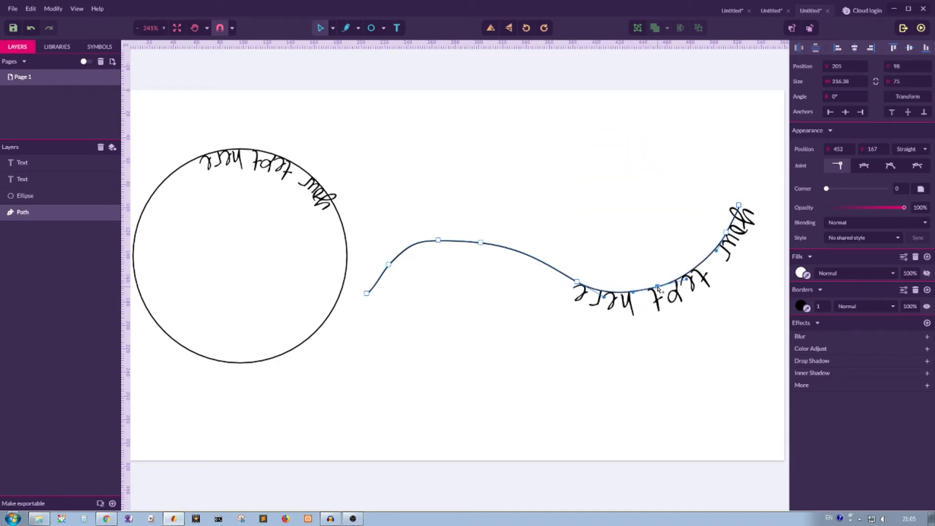
click(680, 333)
click(317, 196)
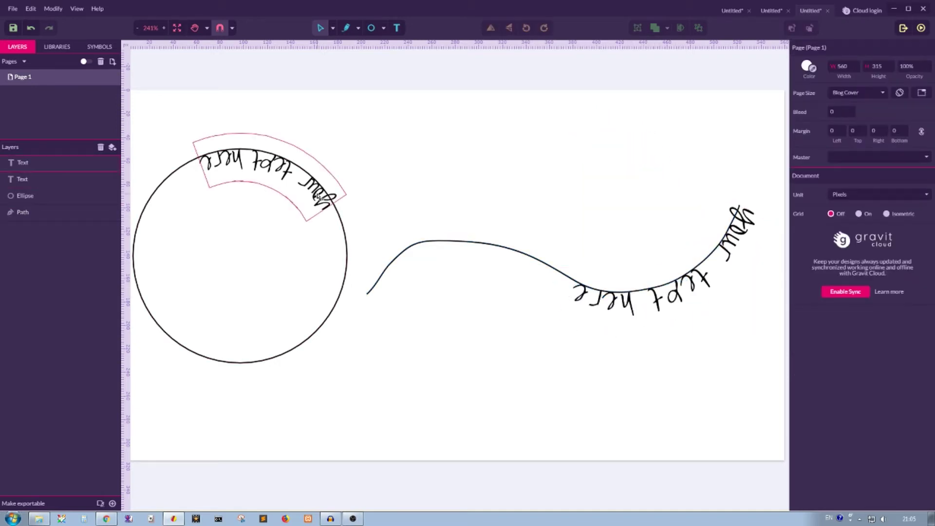
click(485, 246)
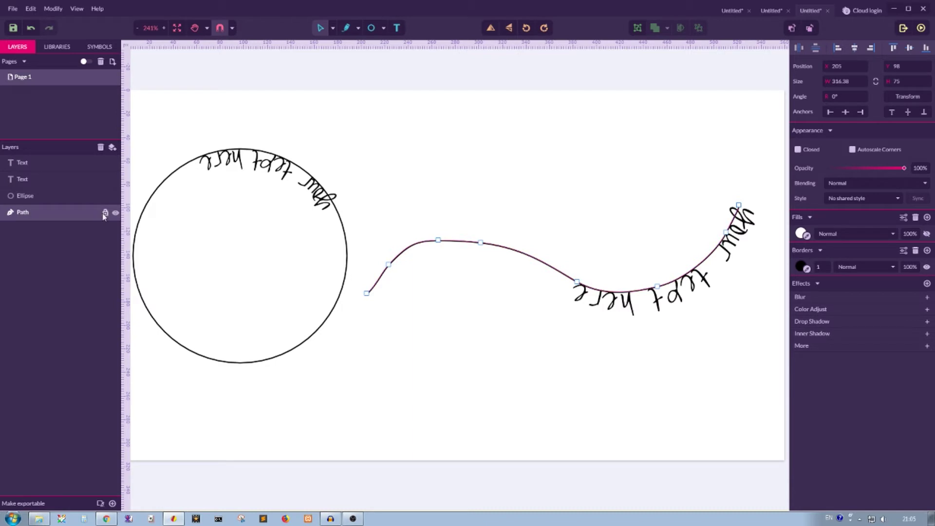
Delete the wavy path's Border and Fill so only its text remains visible.
click(115, 213)
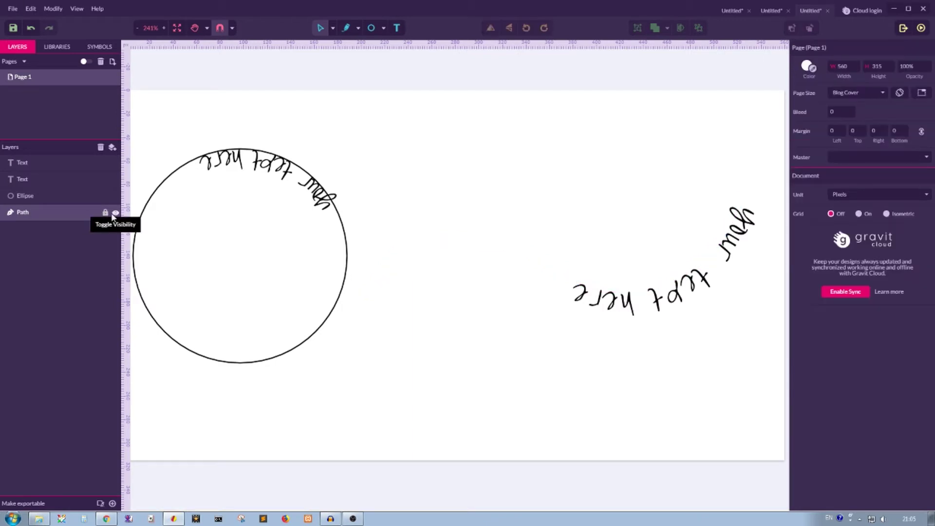
click(114, 214)
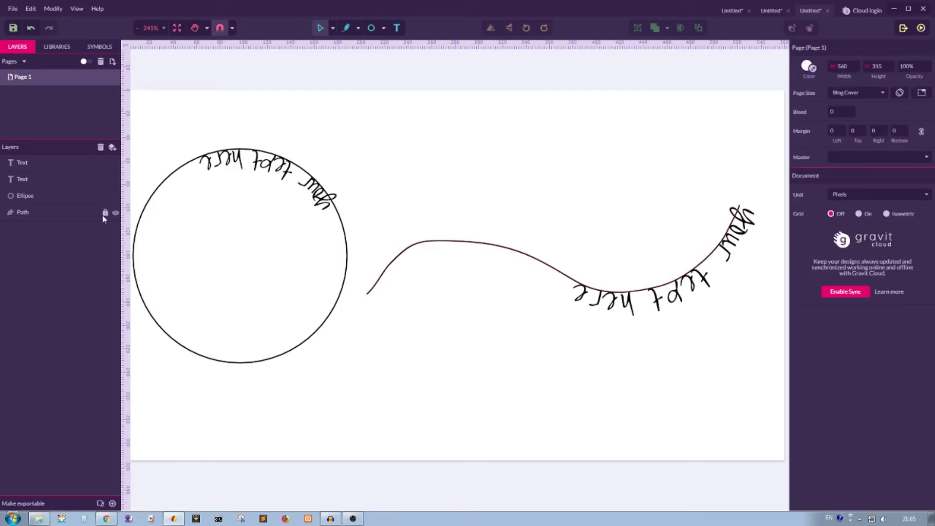
click(73, 215)
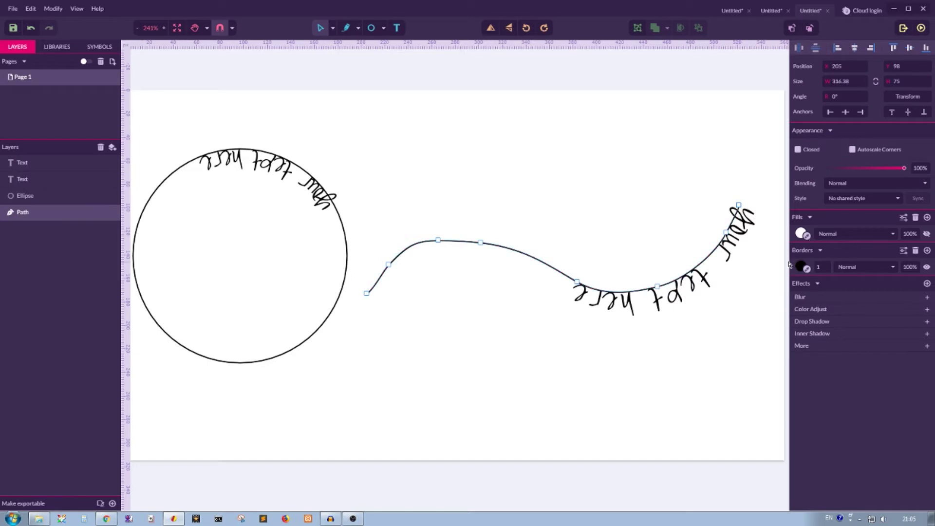
click(915, 251)
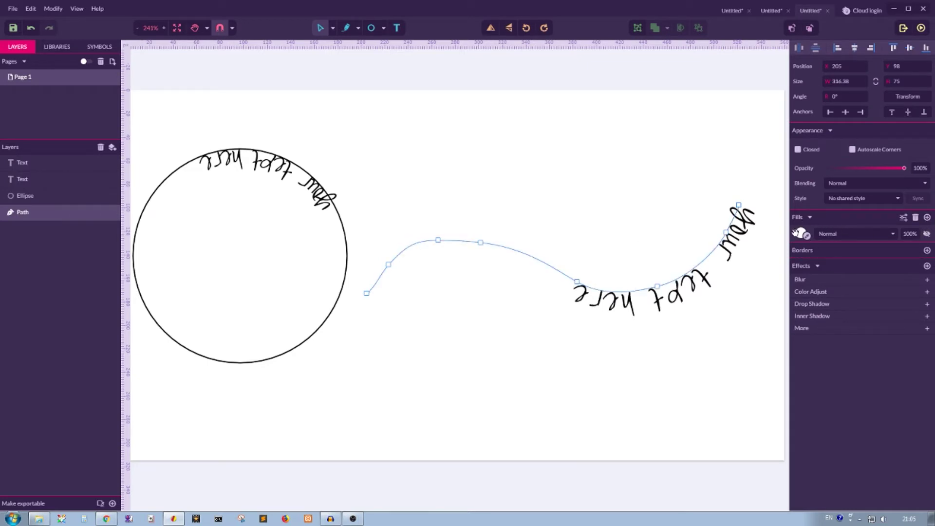
click(915, 218)
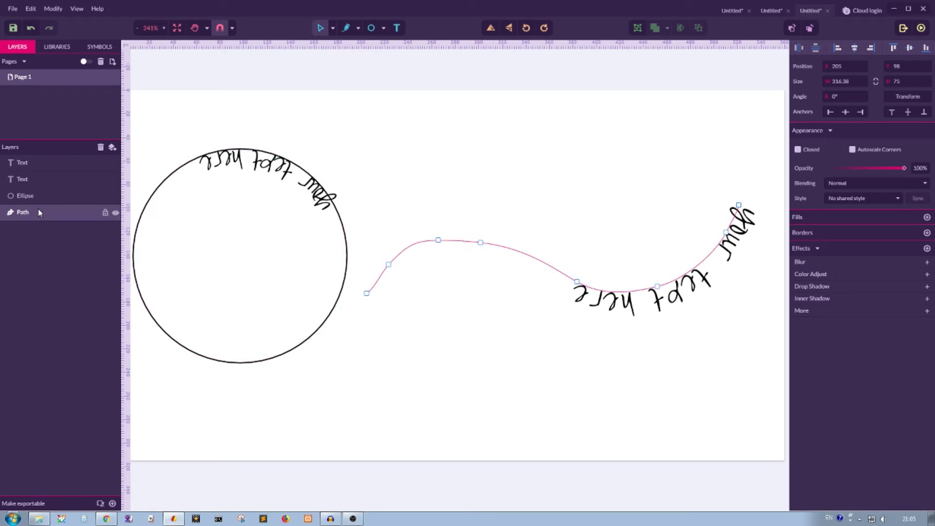
key(Delete)
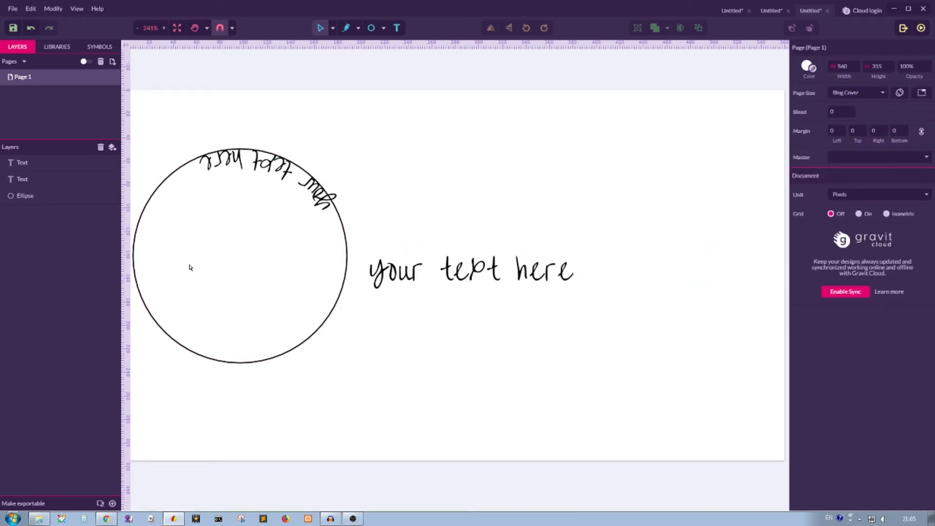
click(382, 280)
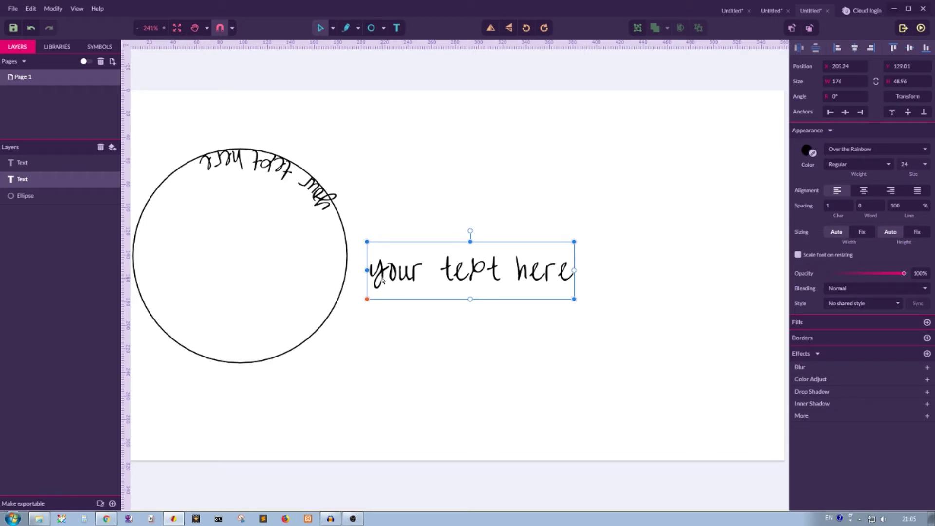
key(ctrl+z)
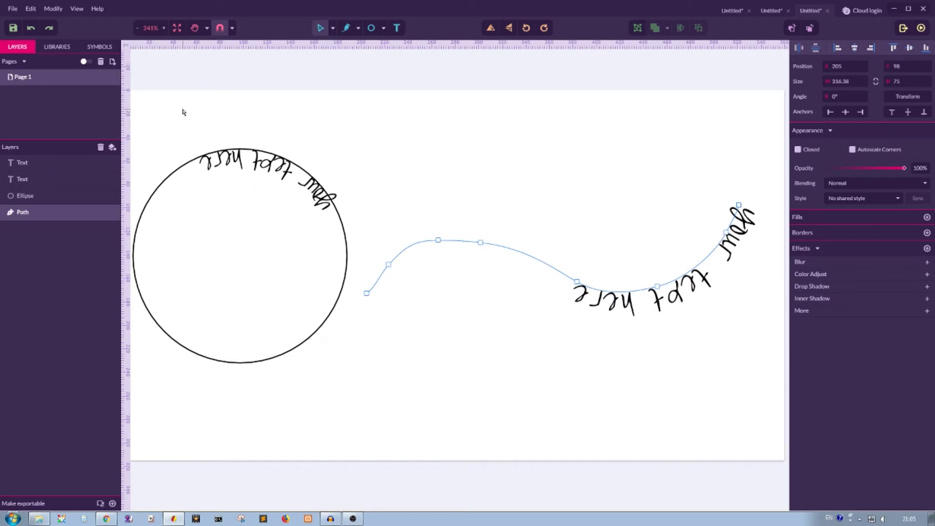
click(593, 313)
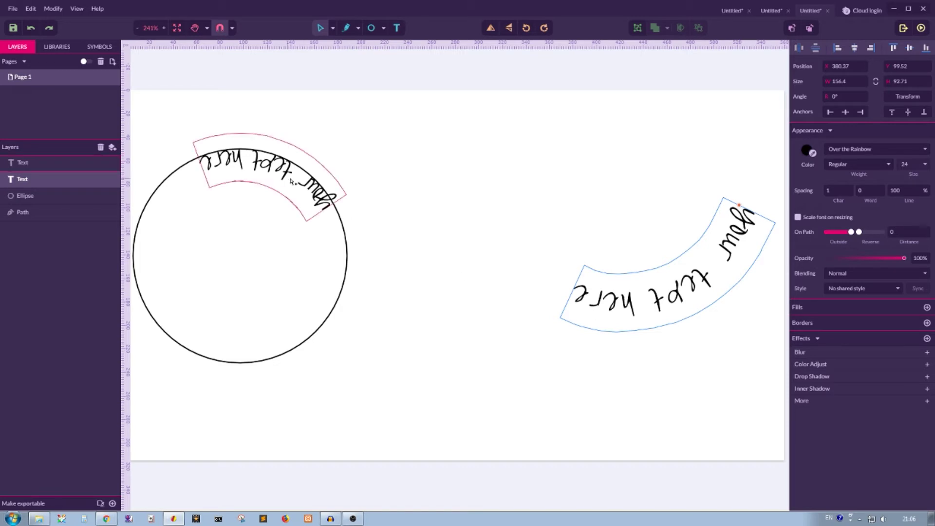
Turn off Reverse on the circle text and drag it round to the outside top.
click(293, 181)
drag(871, 232, 882, 231)
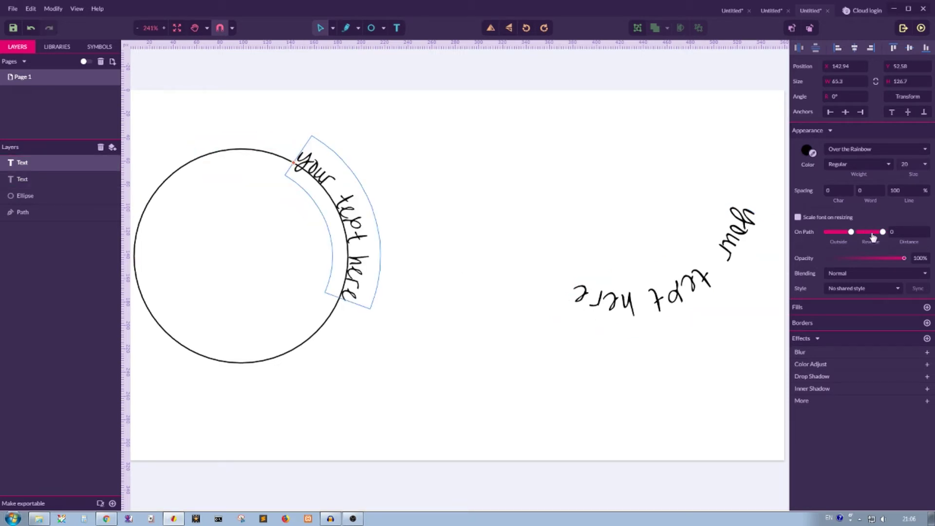
drag(294, 165, 245, 152)
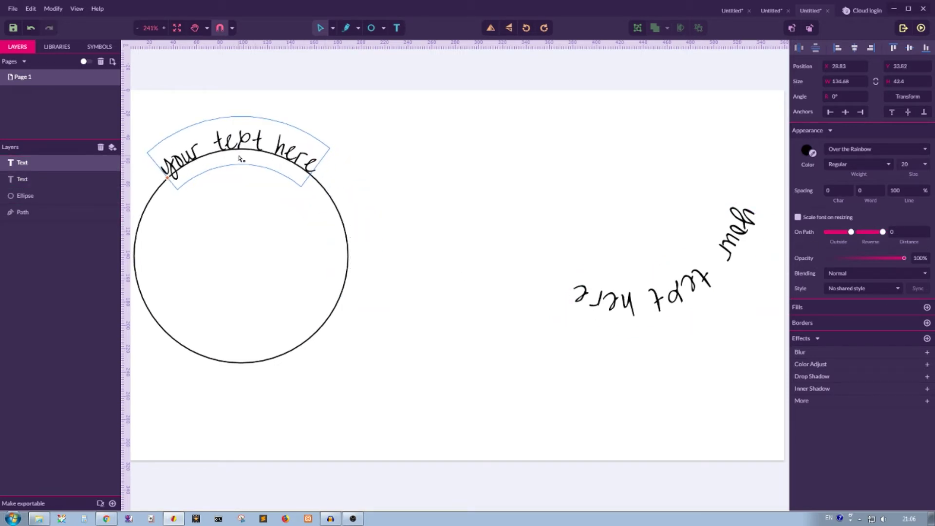
click(51, 9)
Convert the circle text to outlines.
mouse_move(91, 194)
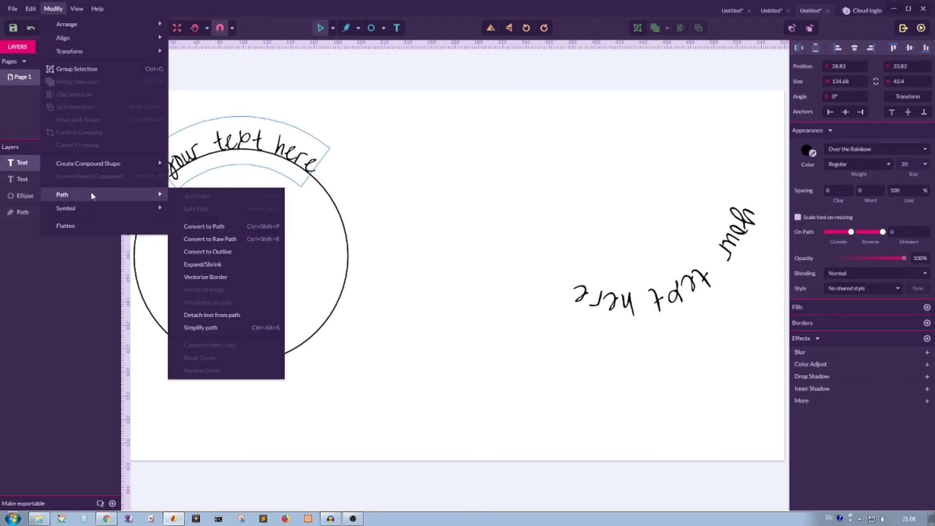
click(201, 227)
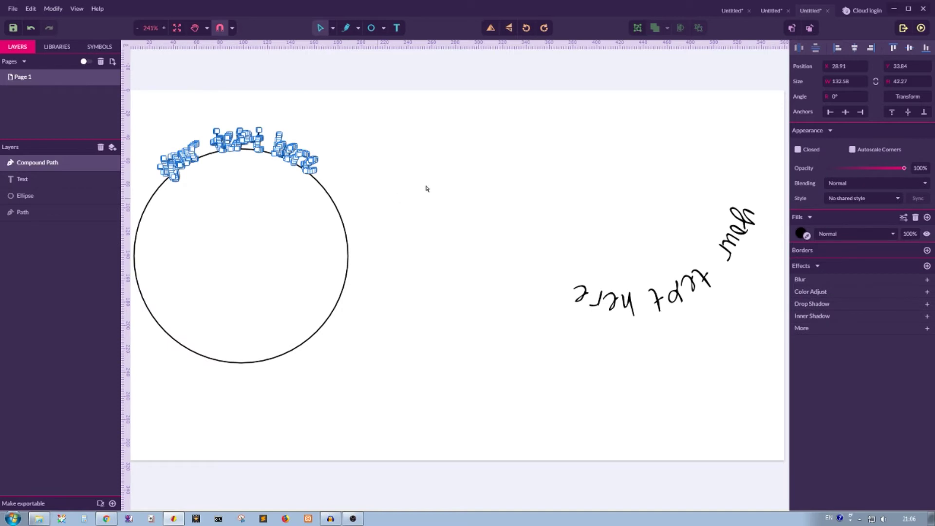
click(417, 155)
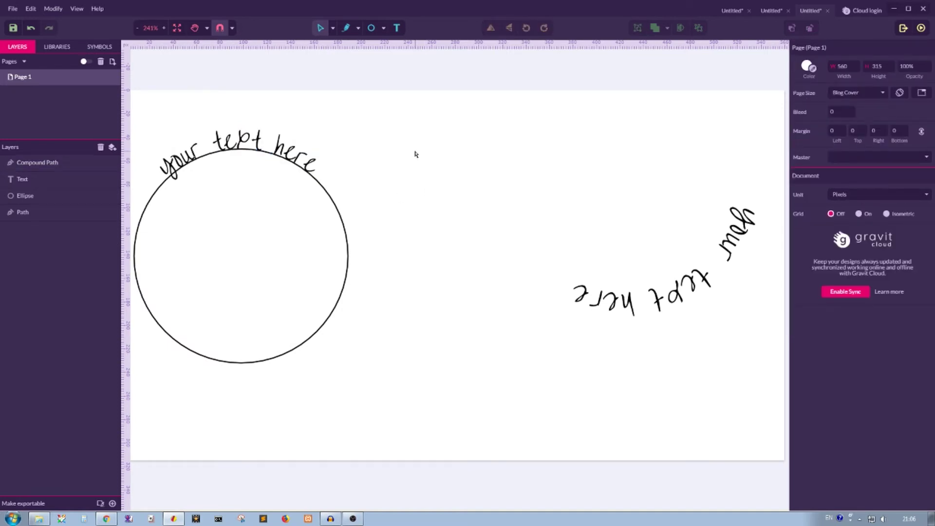
click(279, 149)
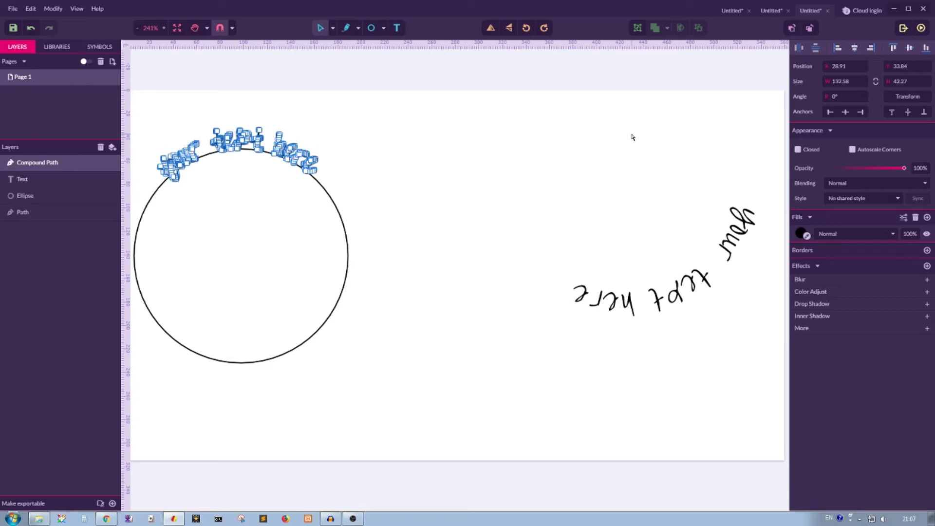
Undo the outline conversion so the circle text stays an editable Text layer.
key(ctrl+z)
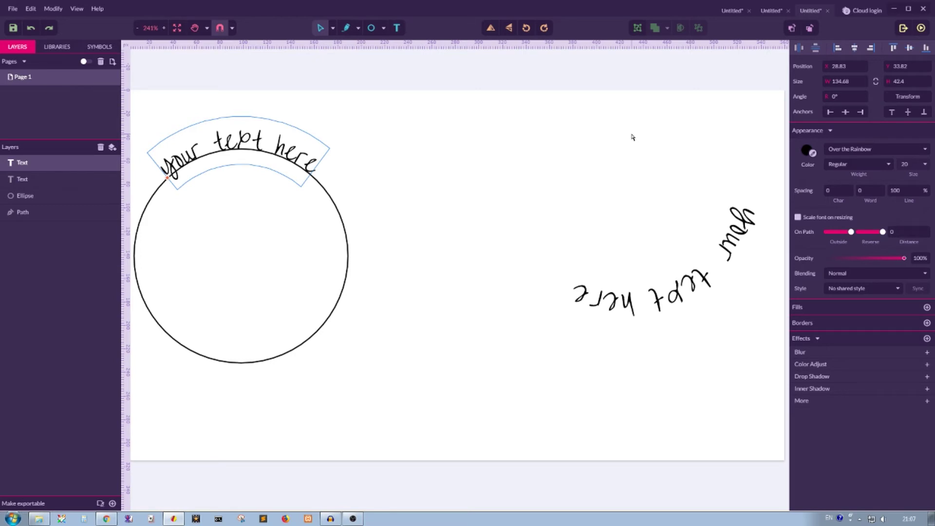
key(ctrl+shift+z)
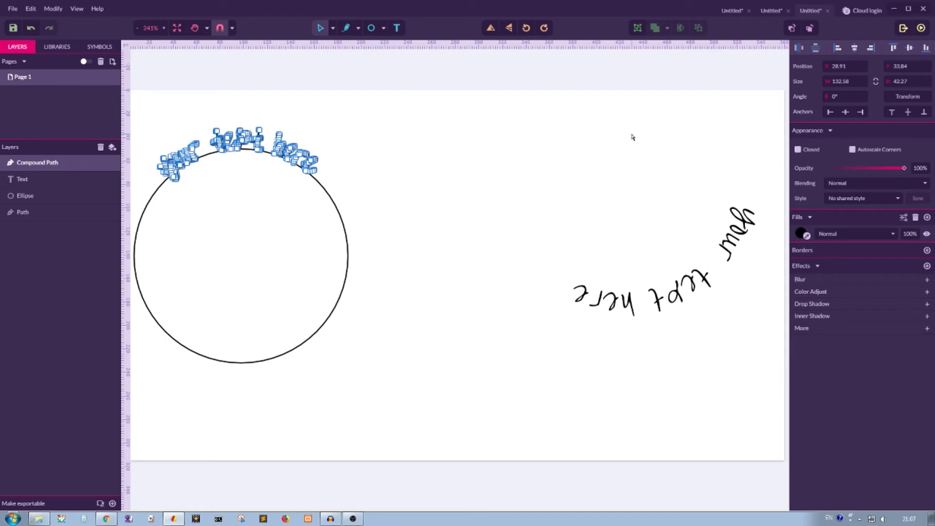
key(ctrl+z)
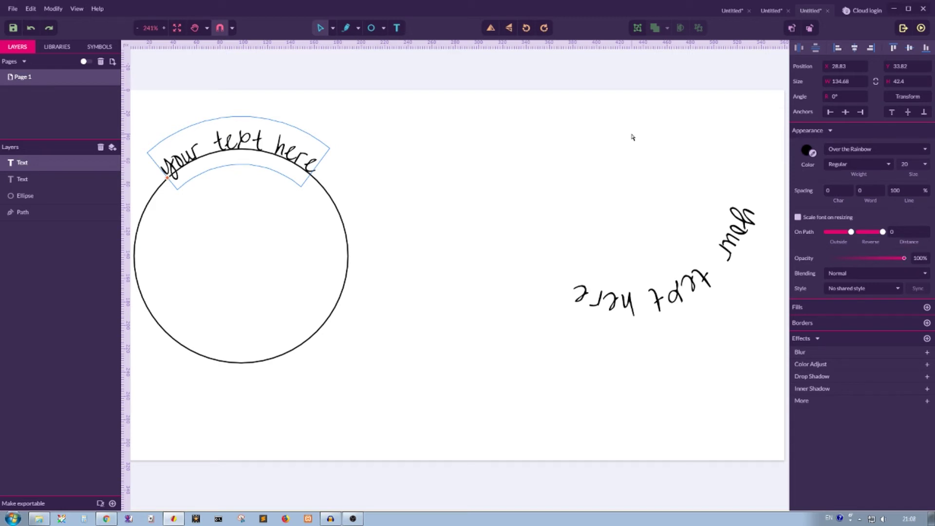
Try path distances up to 12, bring it back down, and move the text inside the circle.
click(905, 231)
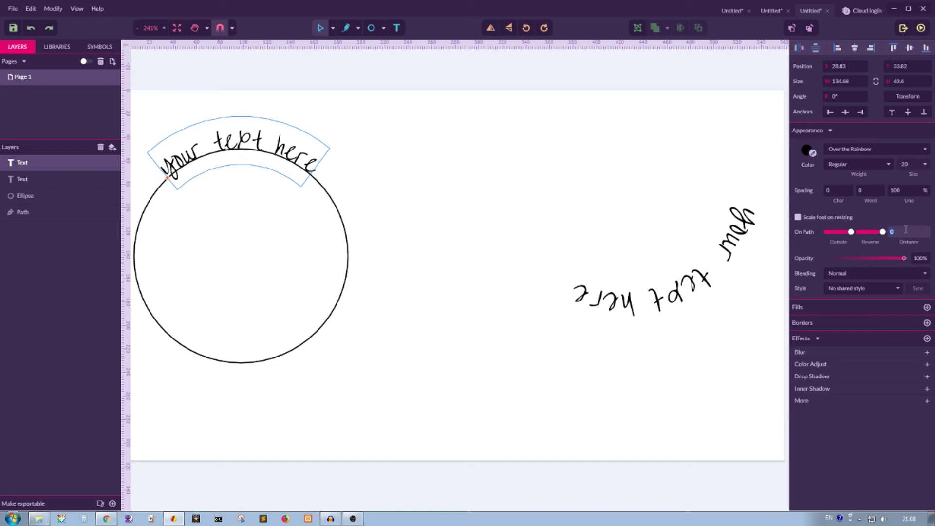
key(Up)
key(Up)
key(Up)
key(Up)
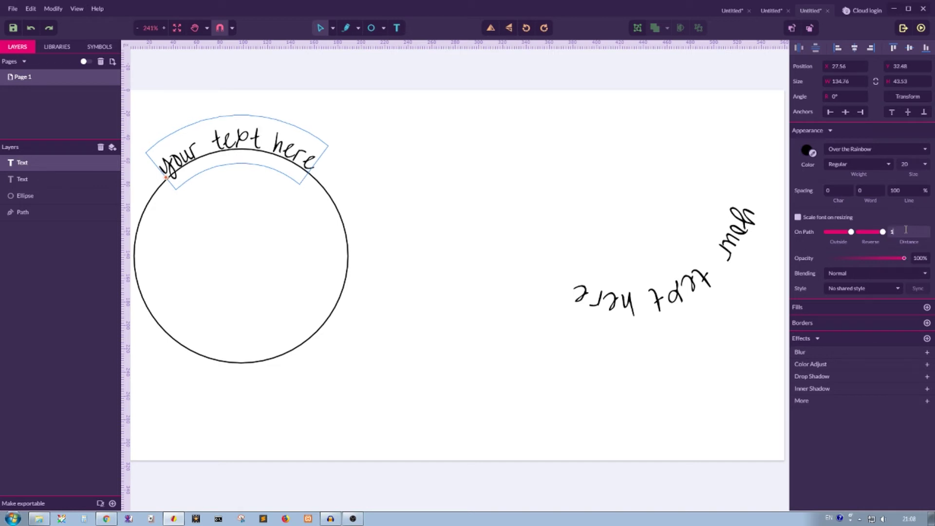
key(Up)
key(Up)
key(Up)
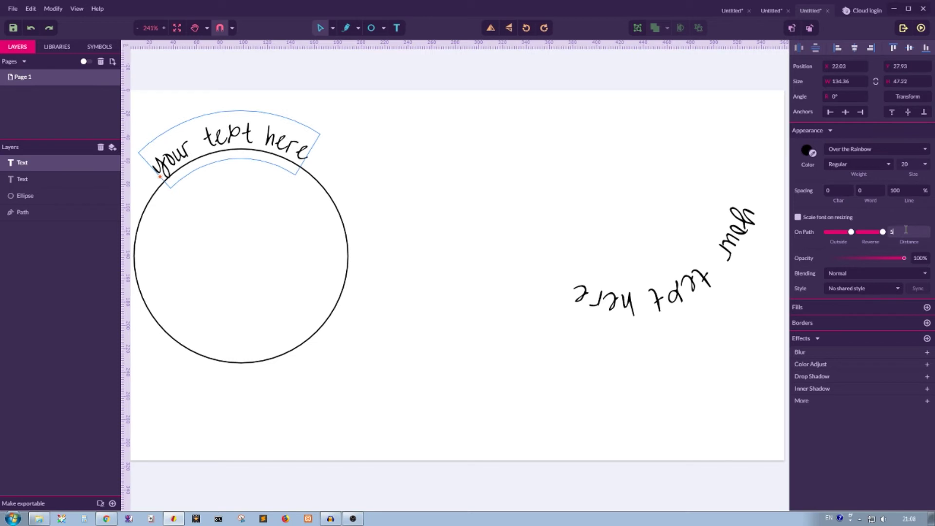
key(Up)
key(Up)
key(Up)
key(Up)
key(Up)
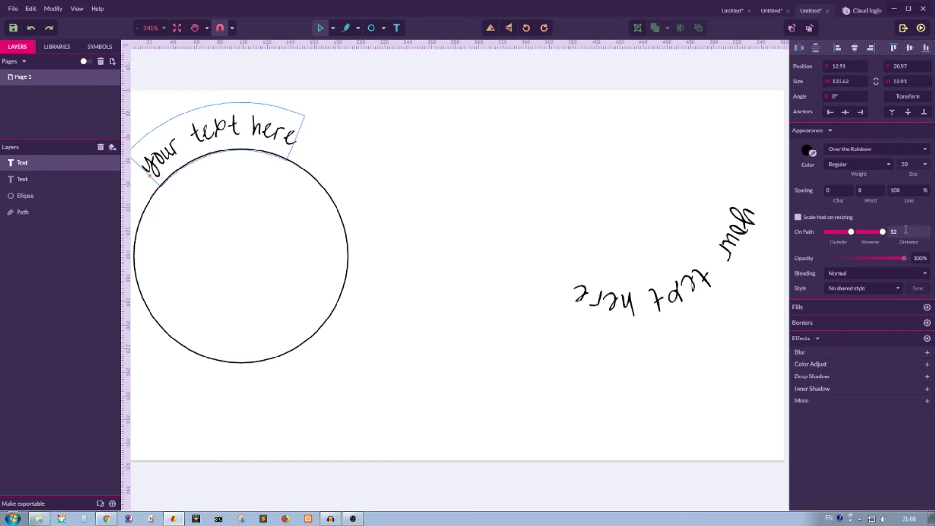
key(Down)
key(Down)
key(Down)
key(Down)
key(Down)
key(Down)
key(Down)
key(Down)
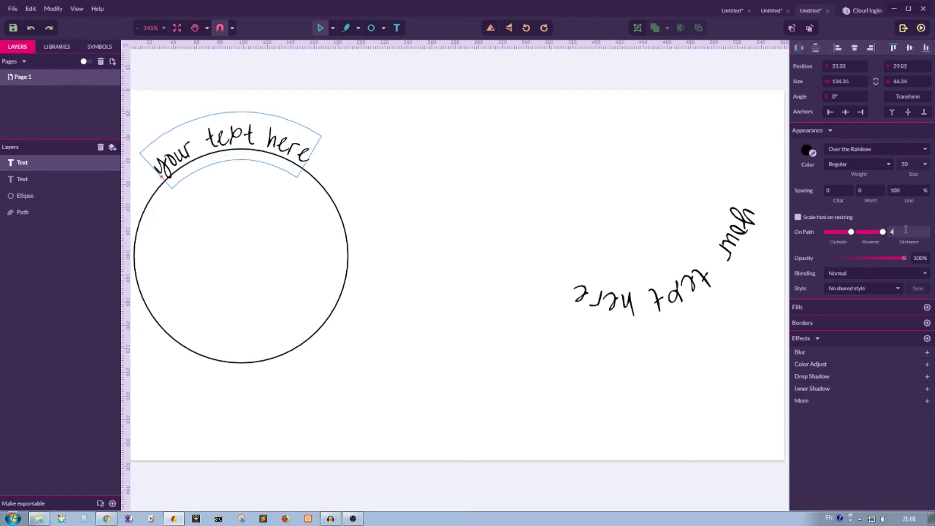
key(Down)
key(Down)
key(Down)
key(Down)
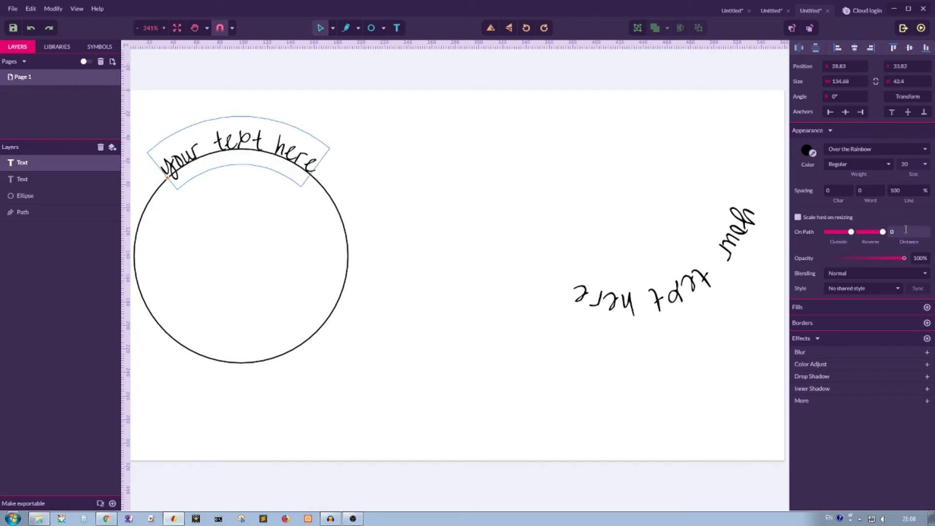
click(842, 232)
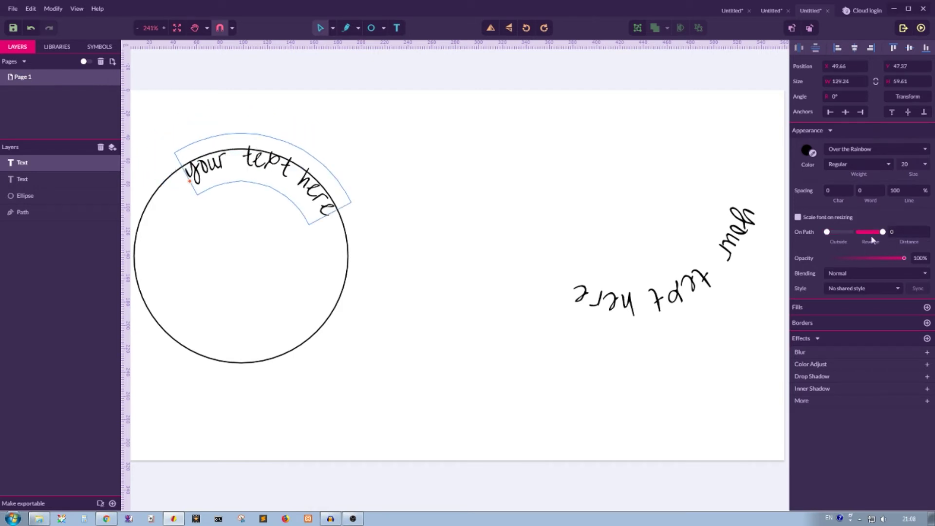
Tune the text's path distance between 4 and about 26 to seat it between the circles.
click(911, 234)
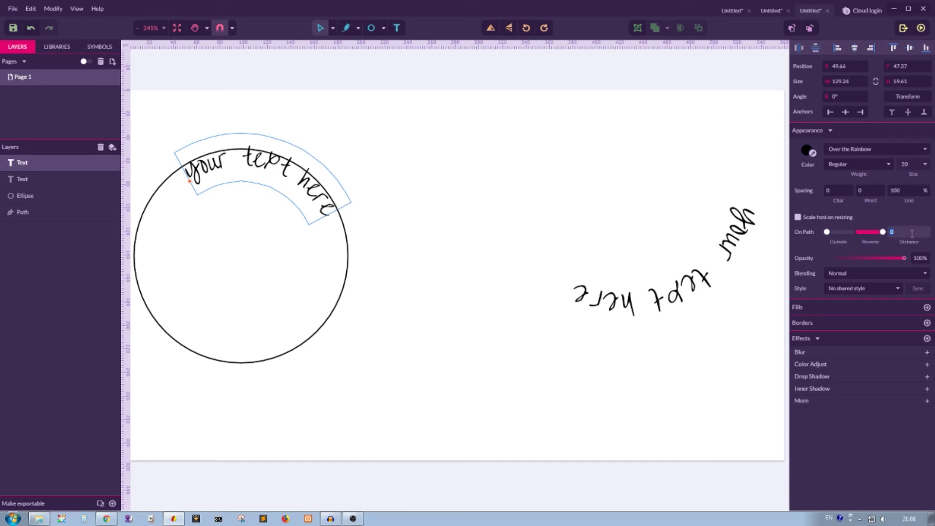
key(Up)
key(Up)
key(Up)
key(Up)
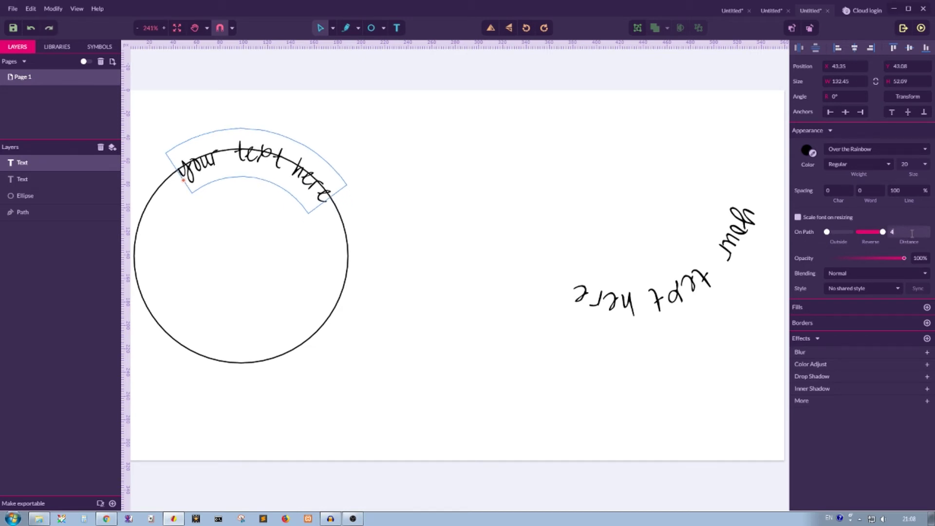
key(Up)
key(Up)
key(Up)
key(Up)
key(Up)
key(Up)
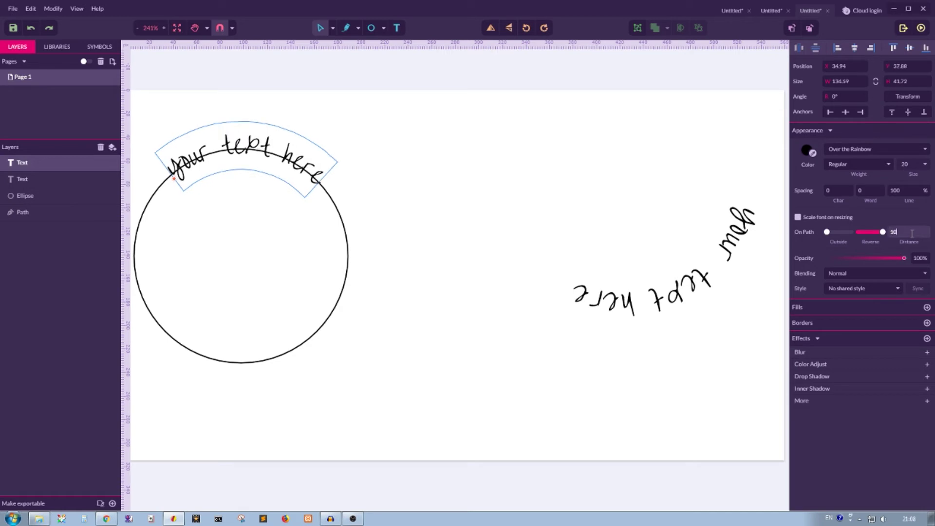
key(Up)
key(Up)
key(Up)
key(Up)
key(Up)
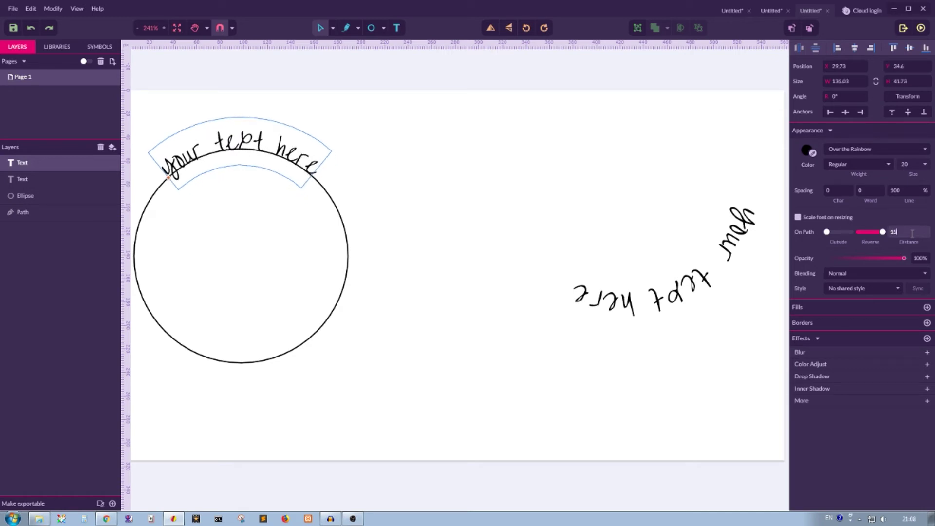
key(Down)
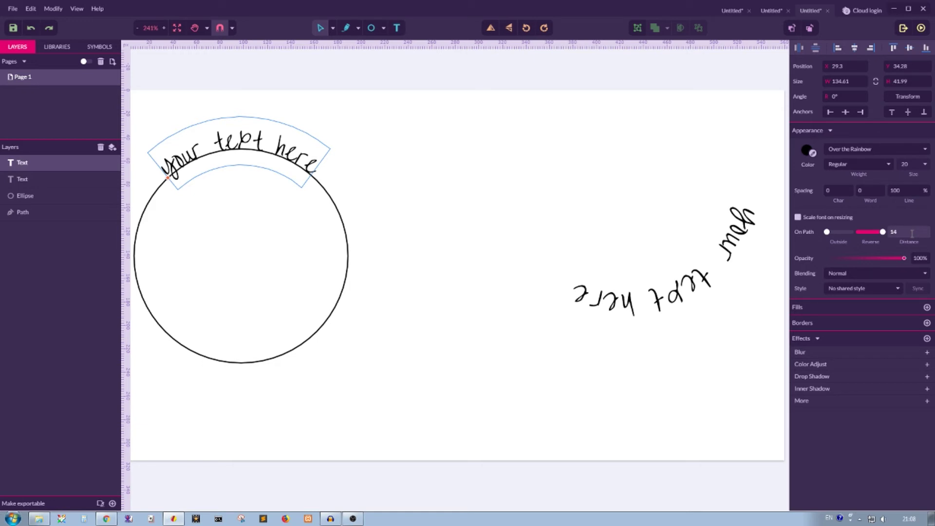
key(Up)
key(Up)
key(Up)
key(Up)
key(Up)
key(Up)
key(Up)
key(Up)
key(Up)
key(Up)
key(Up)
key(Up)
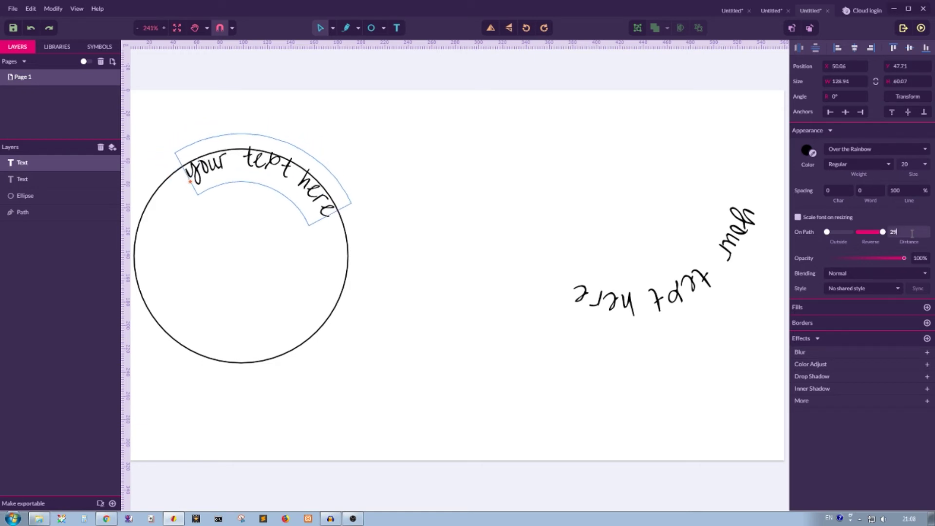
scroll(912, 233, up, 7)
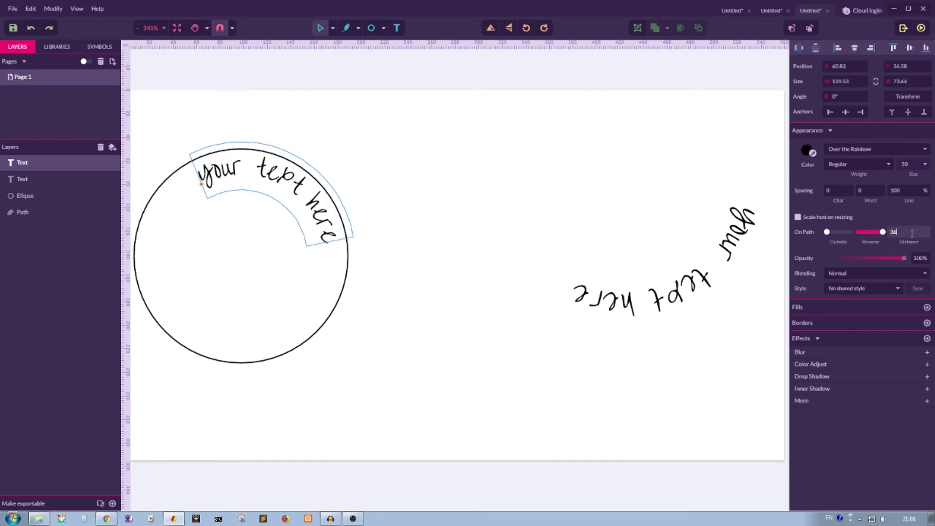
scroll(912, 233, up, 12)
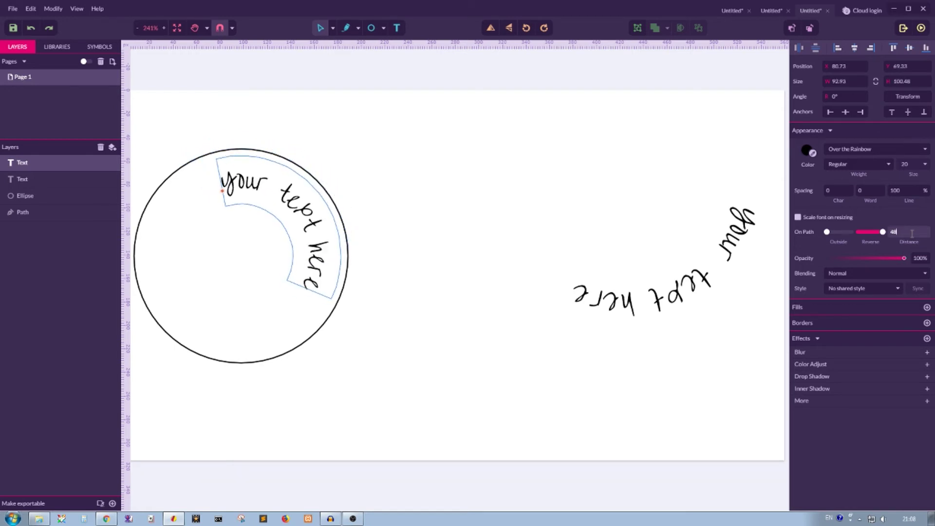
scroll(912, 233, down, 20)
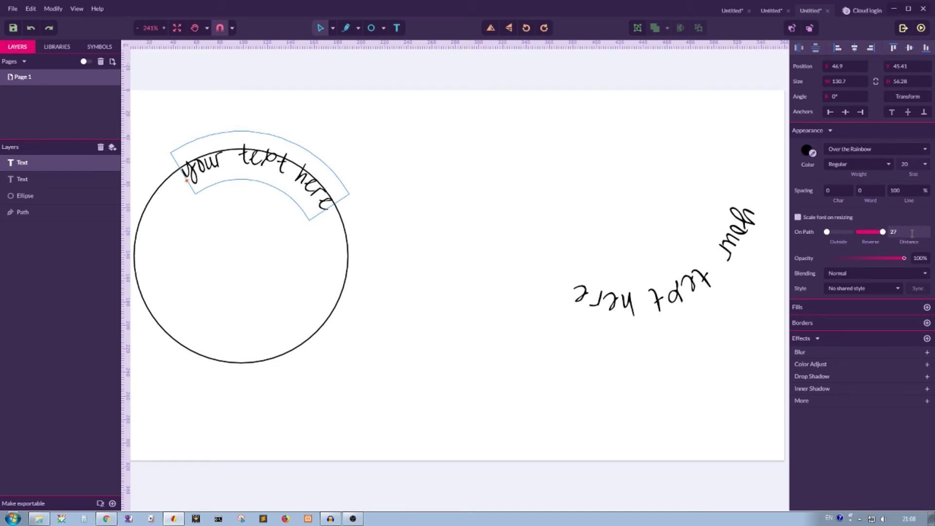
scroll(911, 233, down, 7)
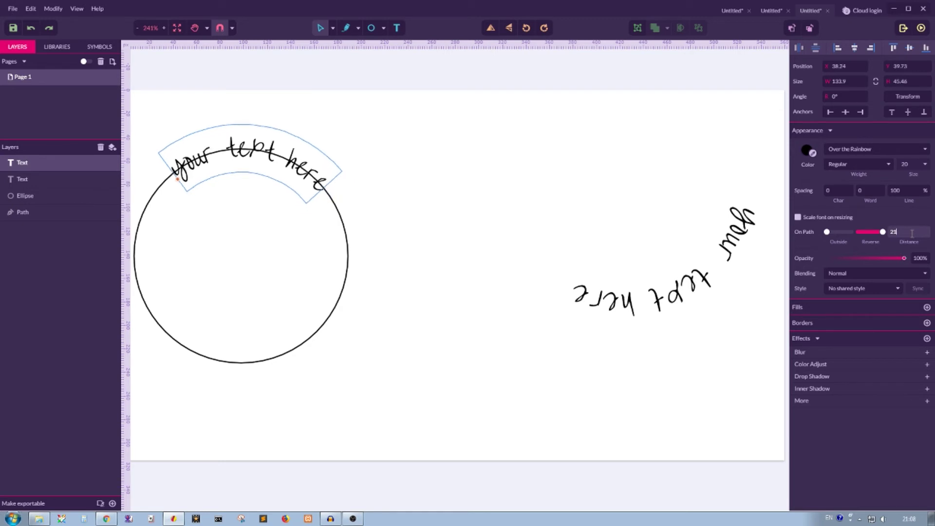
scroll(912, 234, down, 6)
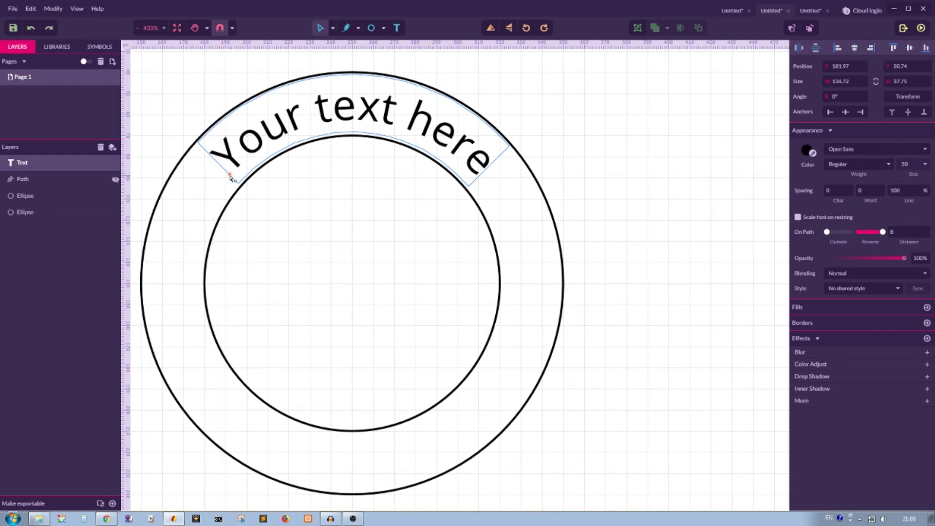
Delete the curved text and its hidden guide path.
mouse_move(232, 176)
mouse_down()
mouse_move(263, 166)
mouse_move(215, 163)
mouse_move(340, 146)
mouse_move(220, 164)
mouse_up()
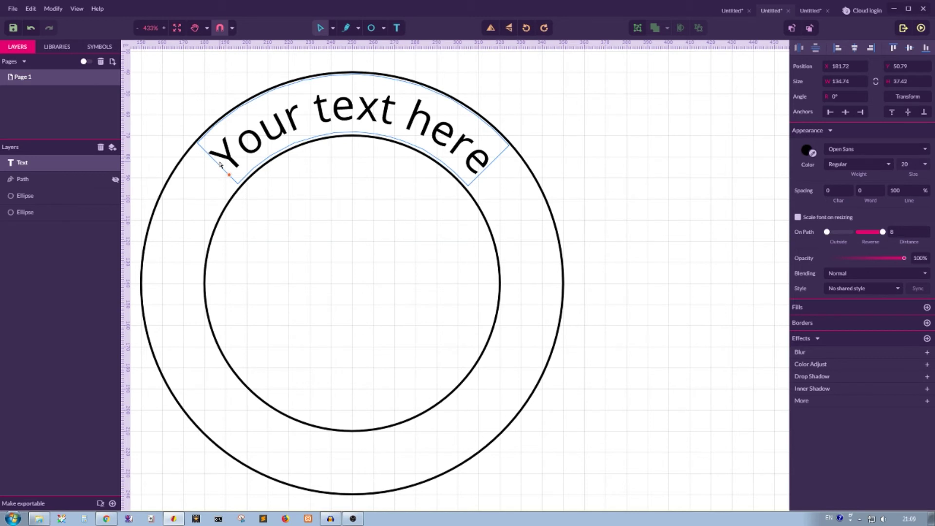
key(Delete)
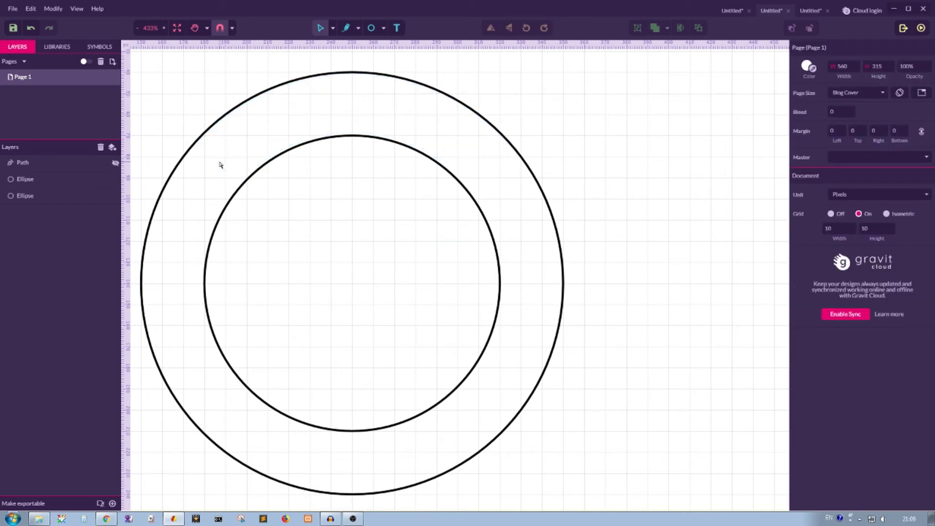
click(83, 162)
key(Delete)
Check the inner circle's width of 140, then select the 200 × 200 outer circle.
click(271, 163)
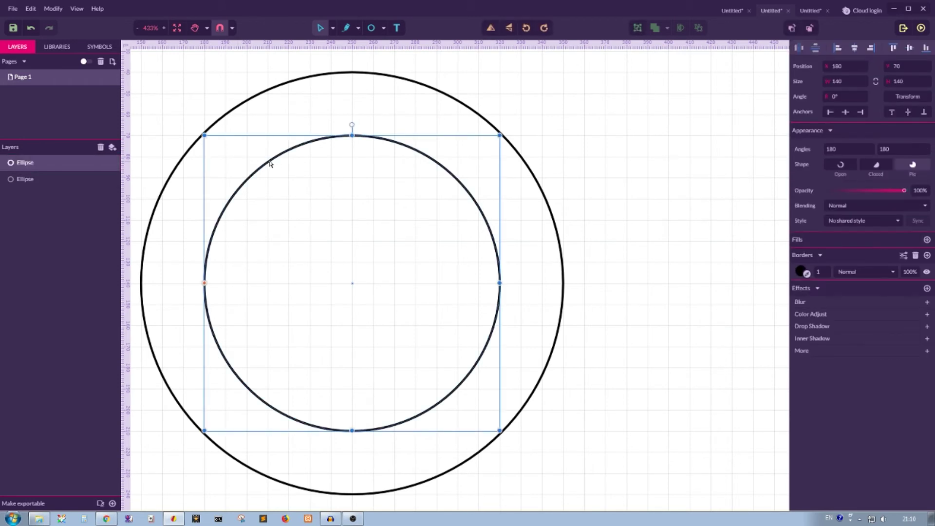
click(853, 84)
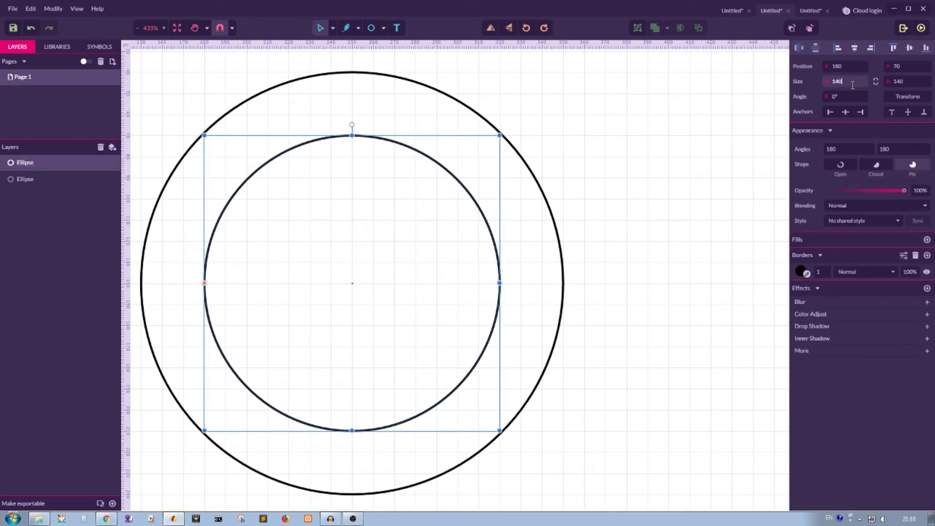
click(464, 107)
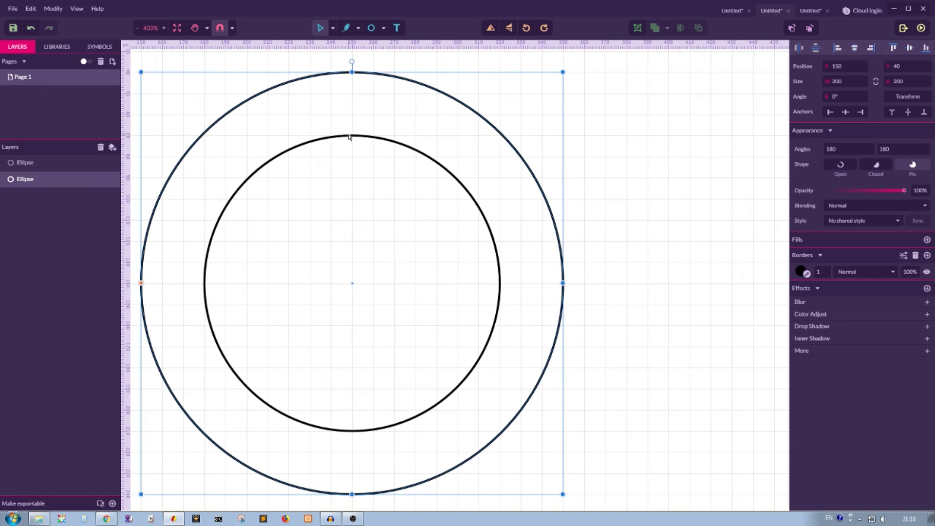
Switch to standard selection and duplicate the inner circle in place.
click(333, 28)
click(350, 44)
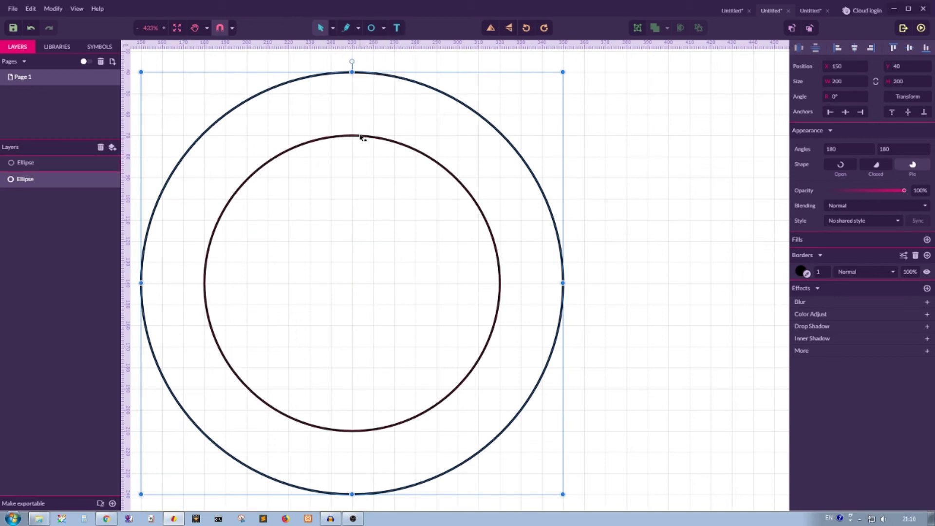
click(361, 137)
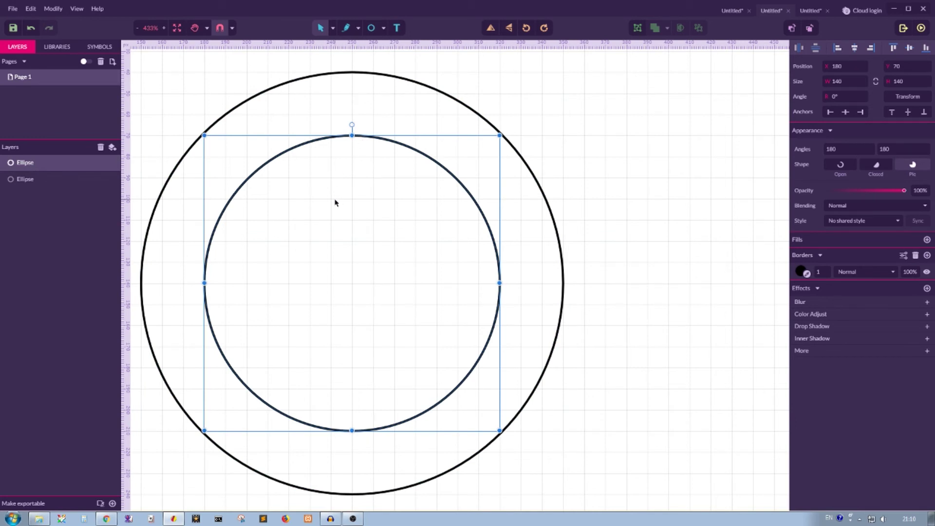
key(ctrl+d)
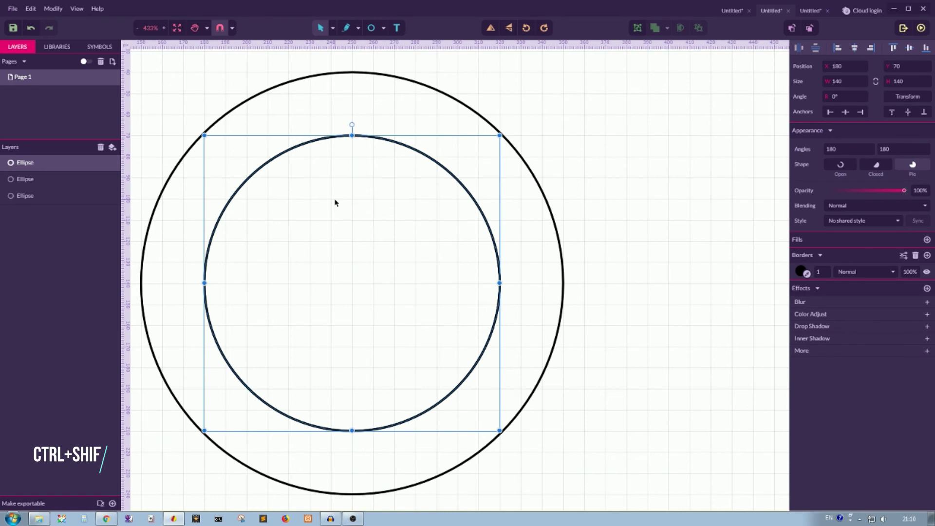
Choose Modify > Path > Expand/Shrink for the copied circle.
click(30, 8)
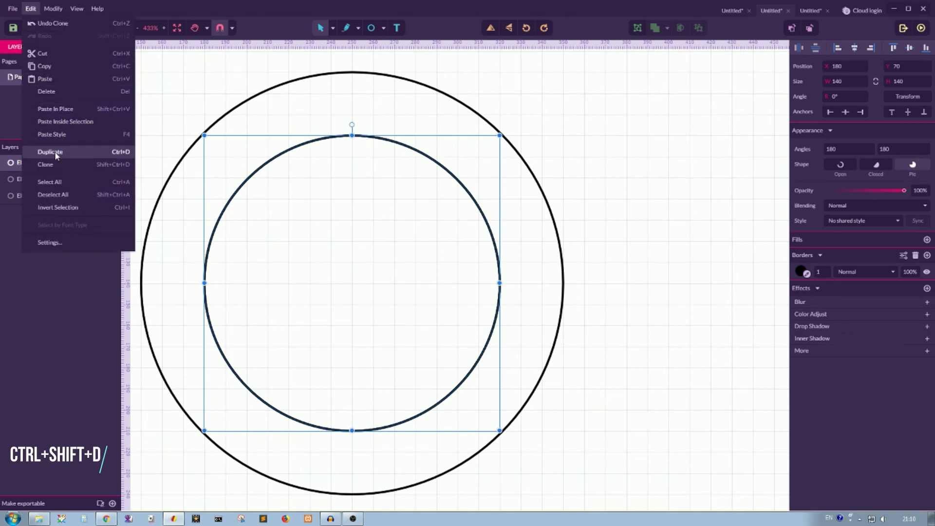
mouse_move(54, 9)
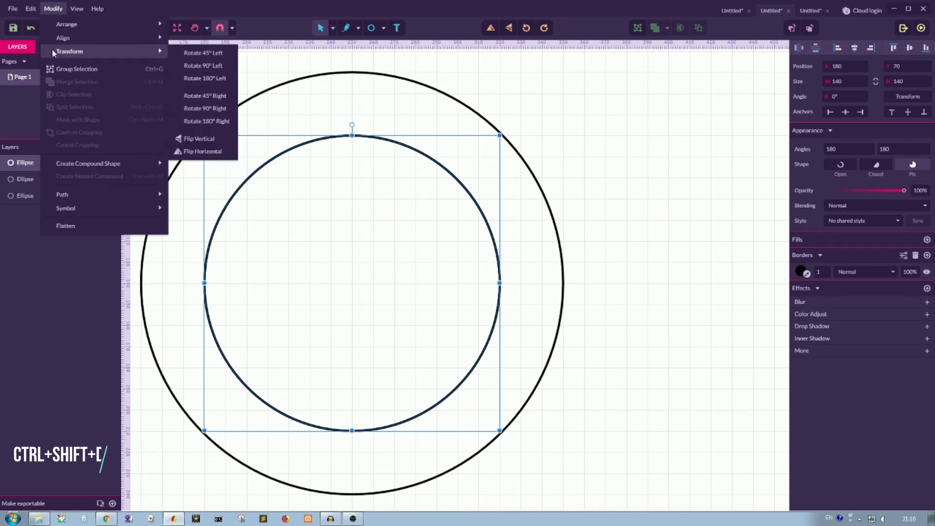
mouse_move(62, 195)
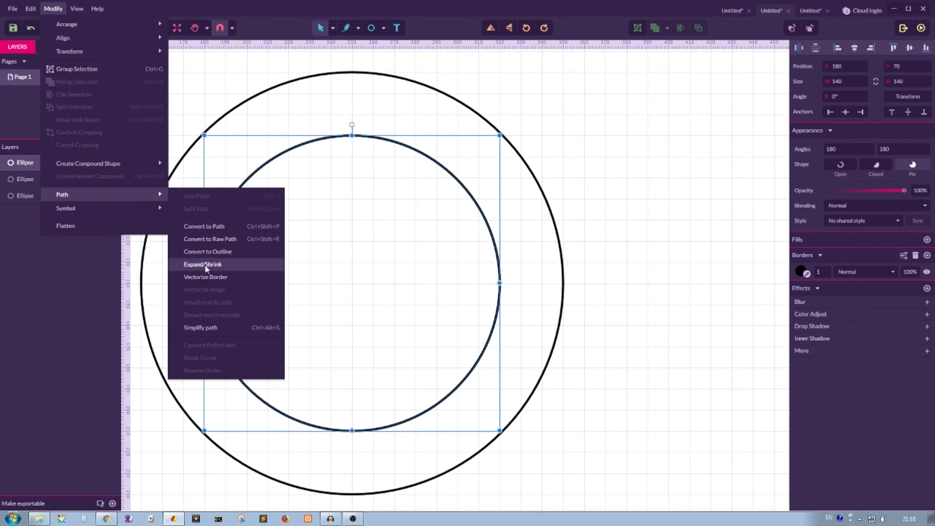
click(204, 265)
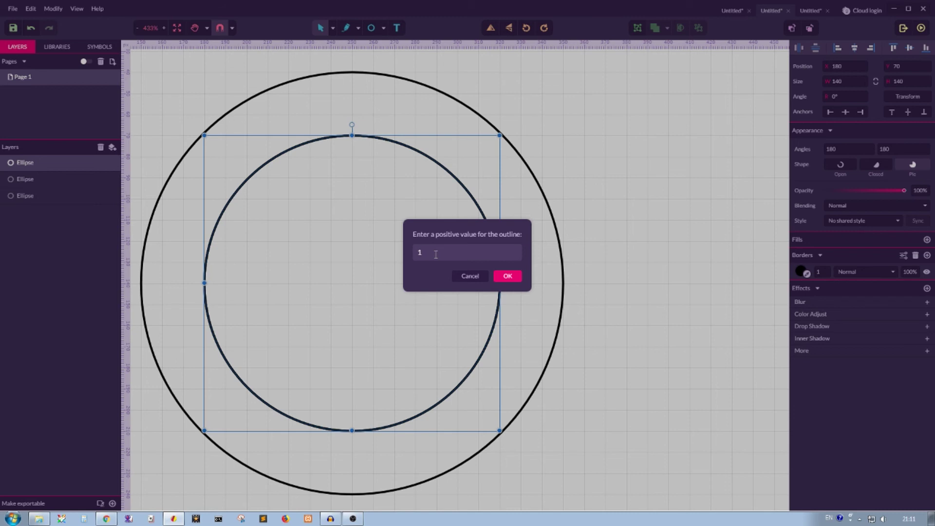
Expand the copied circle's outline by 15 into a 170 × 170 middle circle.
text(5)
click(503, 281)
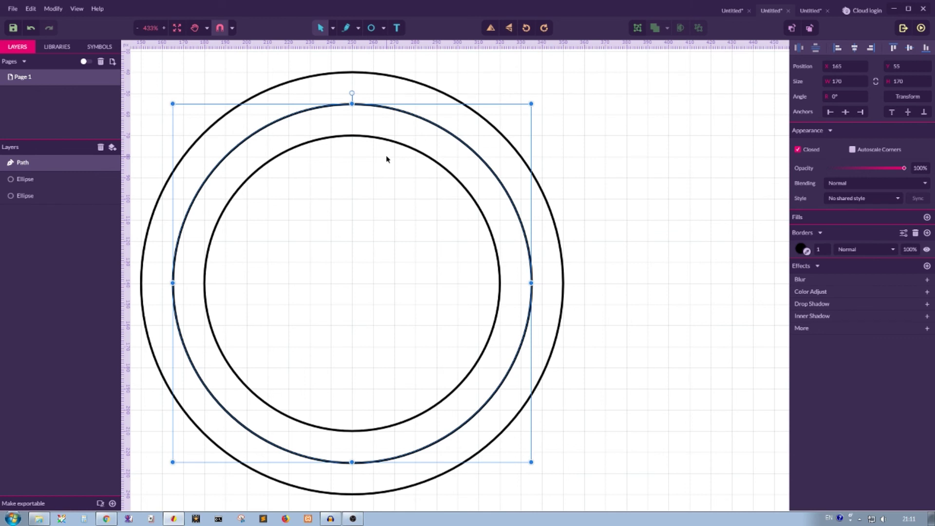
click(397, 28)
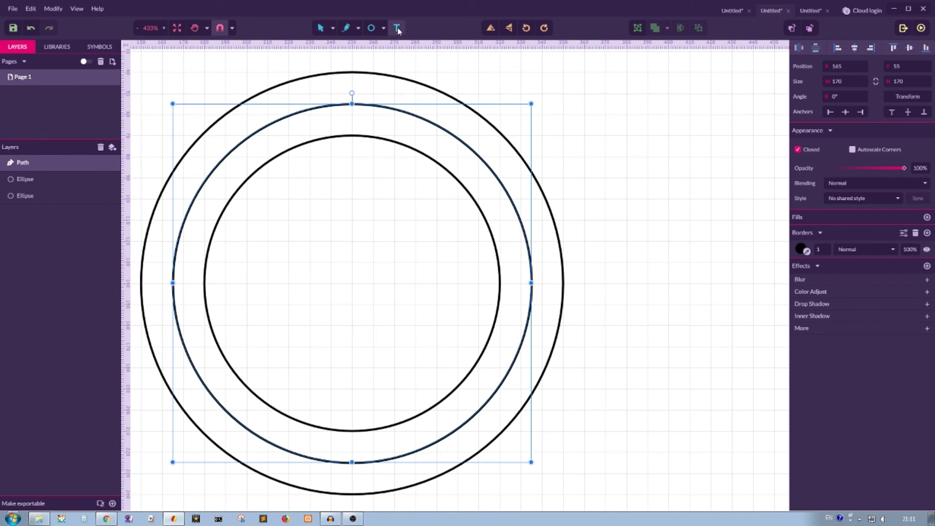
Add 'Your text here' on the middle circle, slide it along, and flip it inside the path.
click(253, 132)
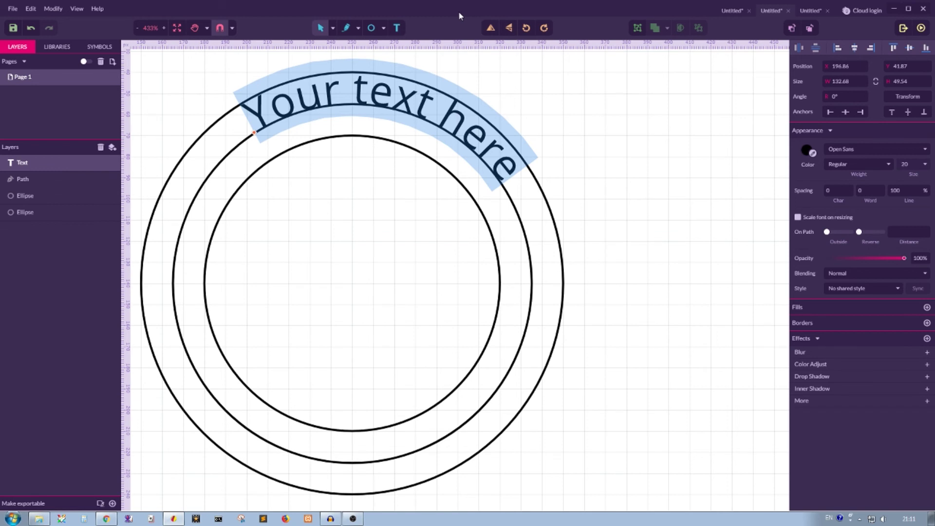
key(Escape)
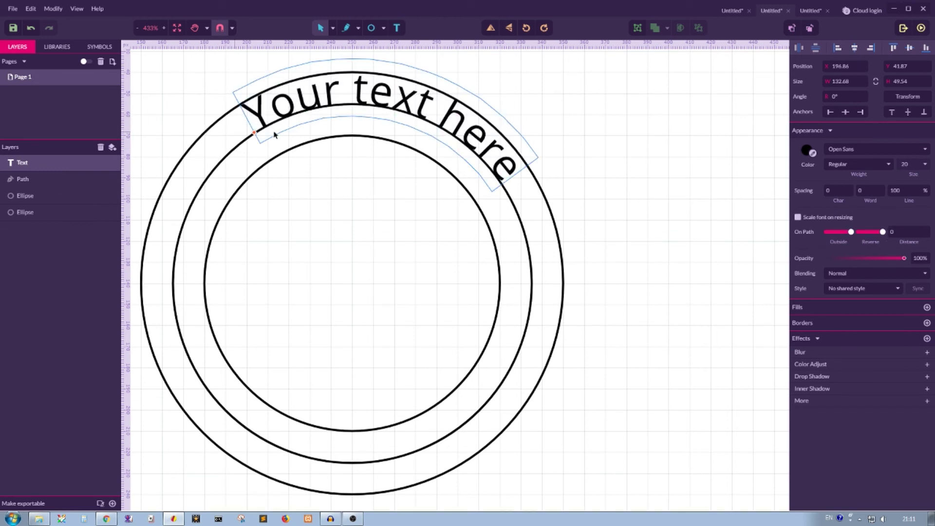
drag(256, 138, 299, 112)
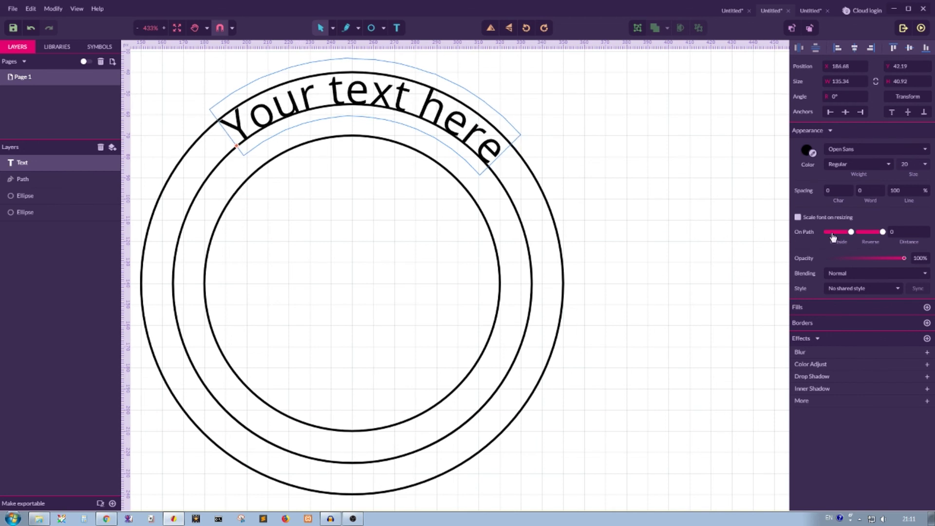
click(832, 237)
Slide the text further along the circle and settle its path distance at 8 after trying 17.
drag(283, 157, 223, 186)
click(907, 232)
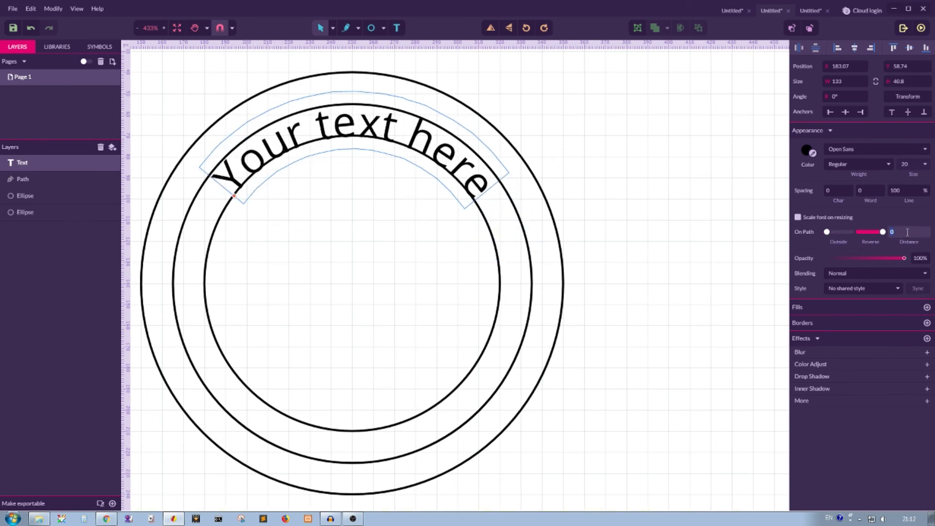
key(Up)
key(Up)
key(Up)
key(Up)
key(Up)
key(Up)
key(Up)
key(Up)
key(Up)
key(Up)
key(Up)
key(Up)
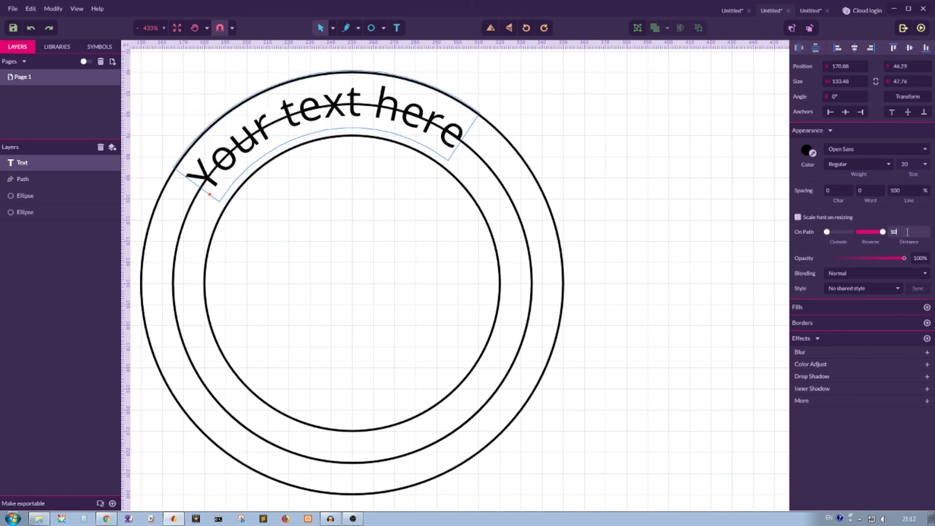
key(Up)
key(Up)
key(Up)
key(Up)
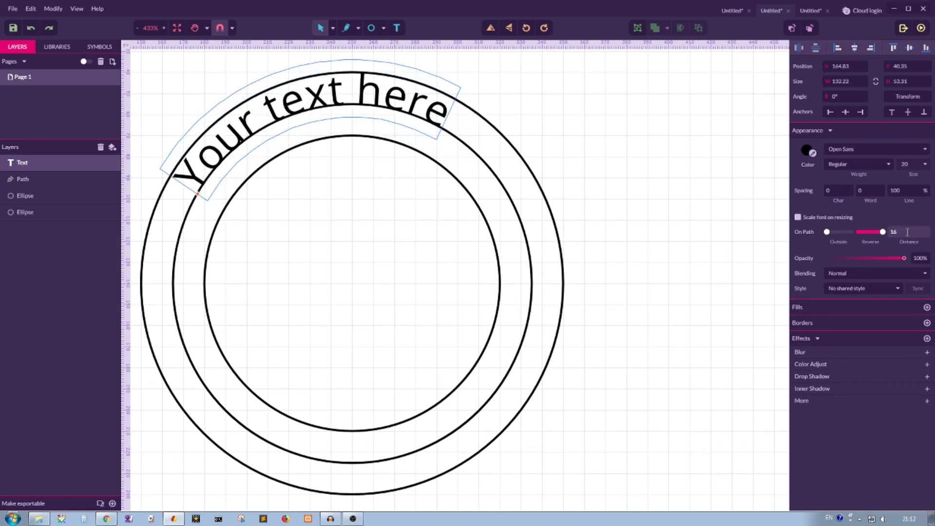
key(Up)
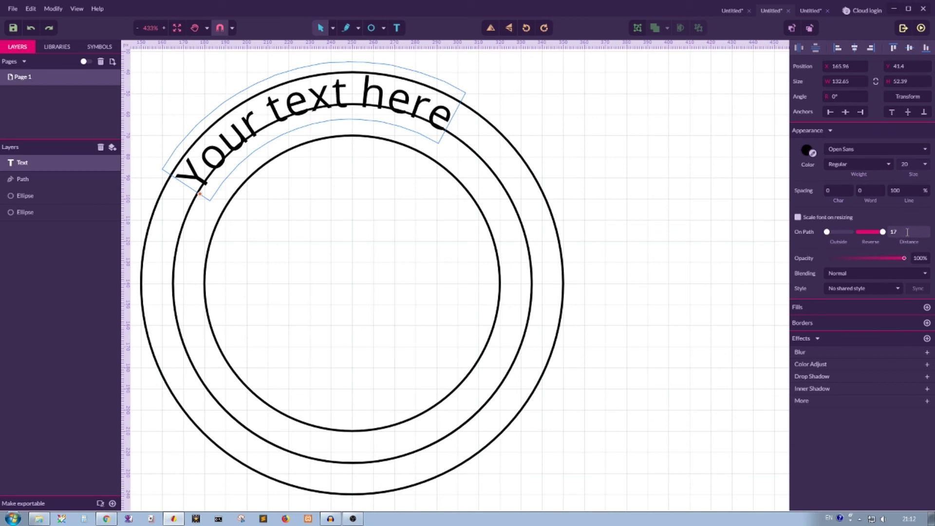
key(Down)
key(Up)
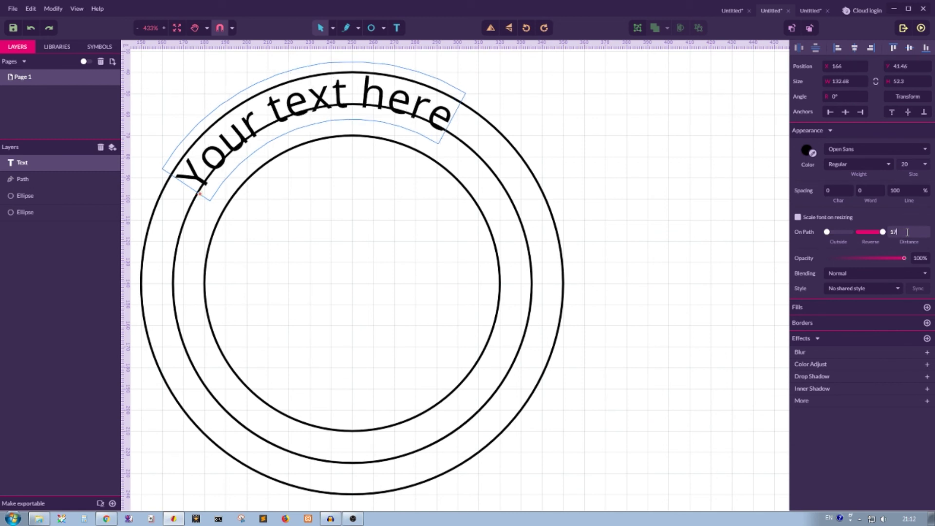
key(Down)
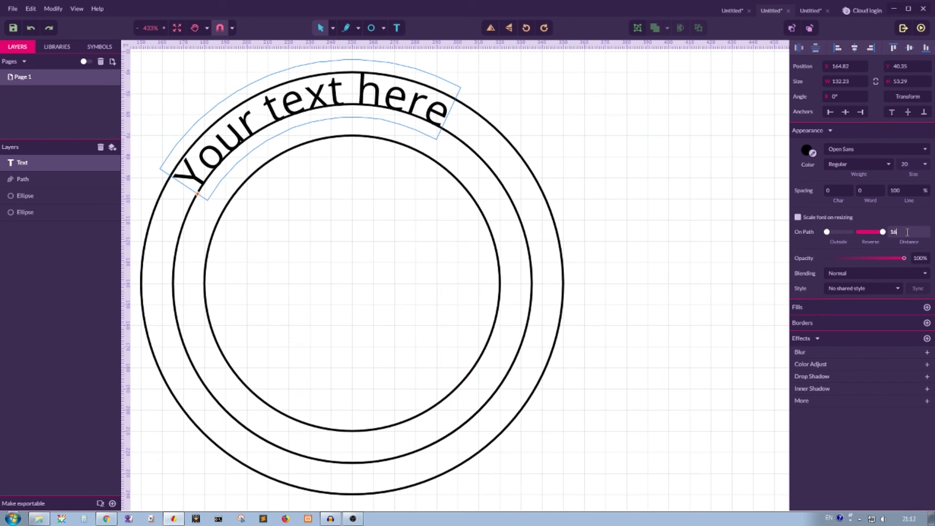
key(Down)
key(Down)
key(Down)
key(Down)
key(Down)
key(Down)
key(Down)
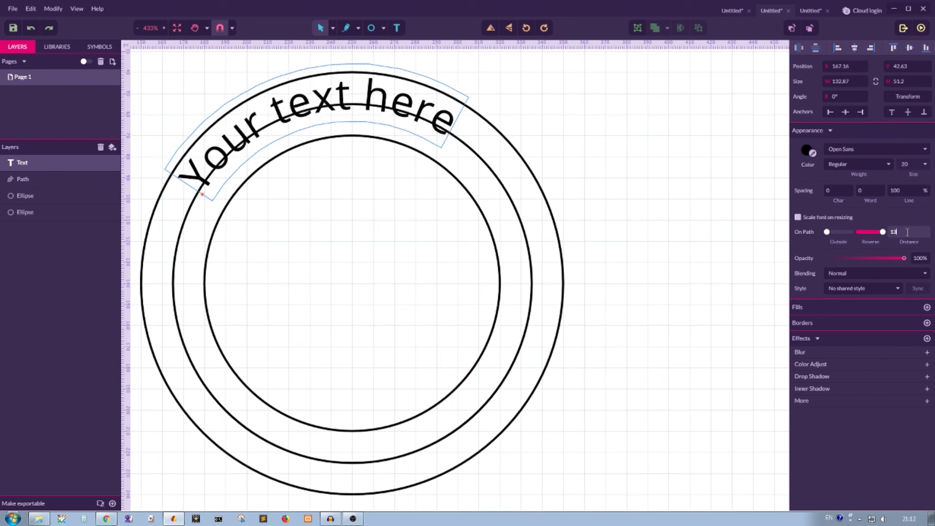
key(Down)
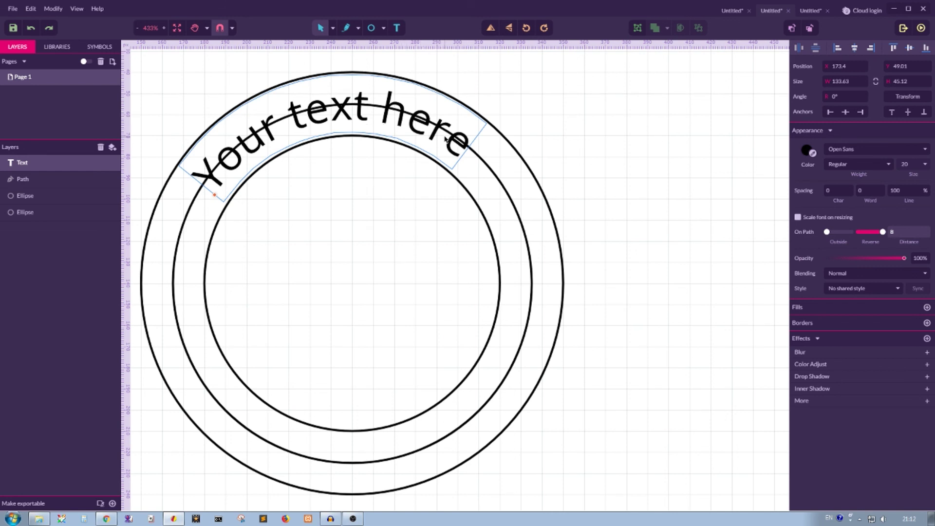
Set the text's path distance to 8.5 and centre it over the top of the rings.
click(178, 238)
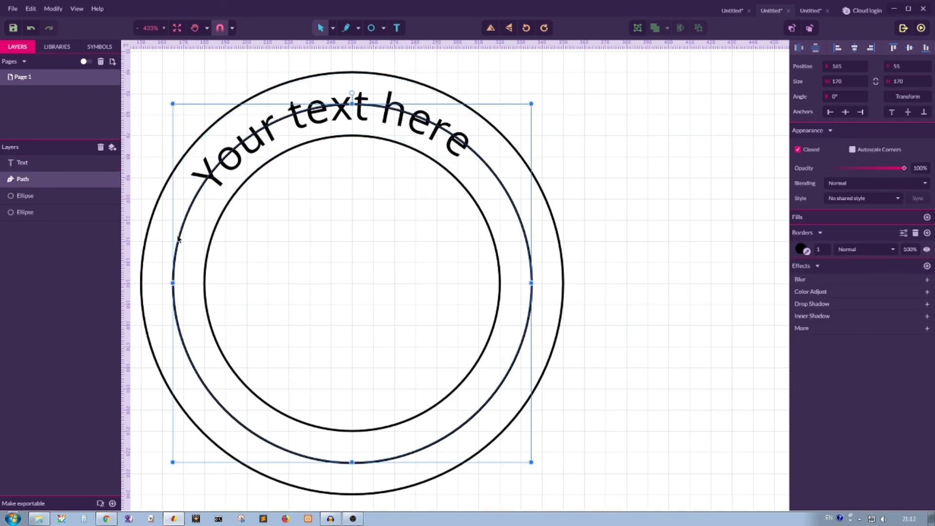
click(246, 158)
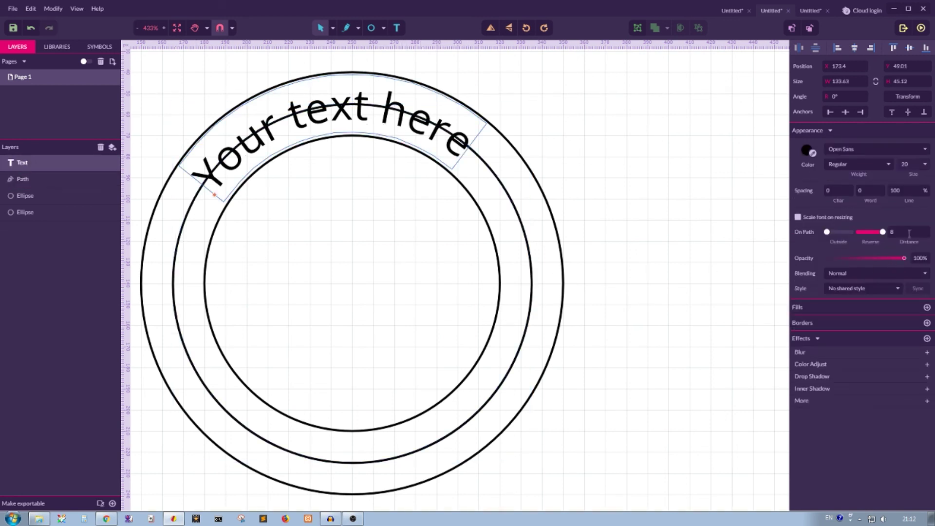
click(895, 229)
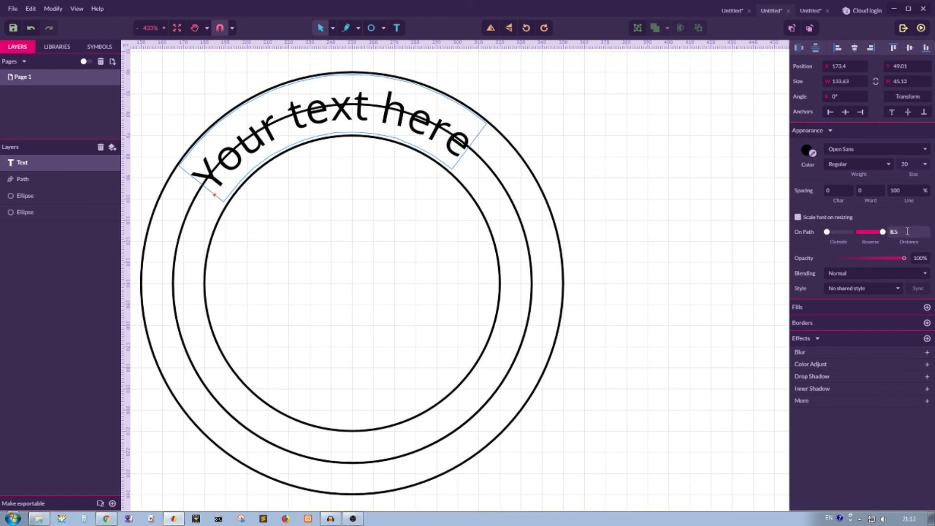
key(Return)
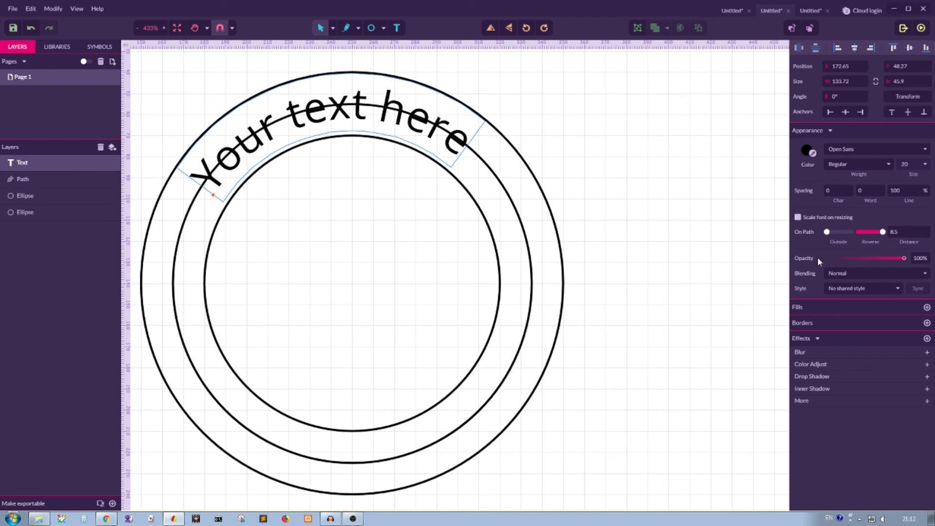
drag(213, 196, 225, 170)
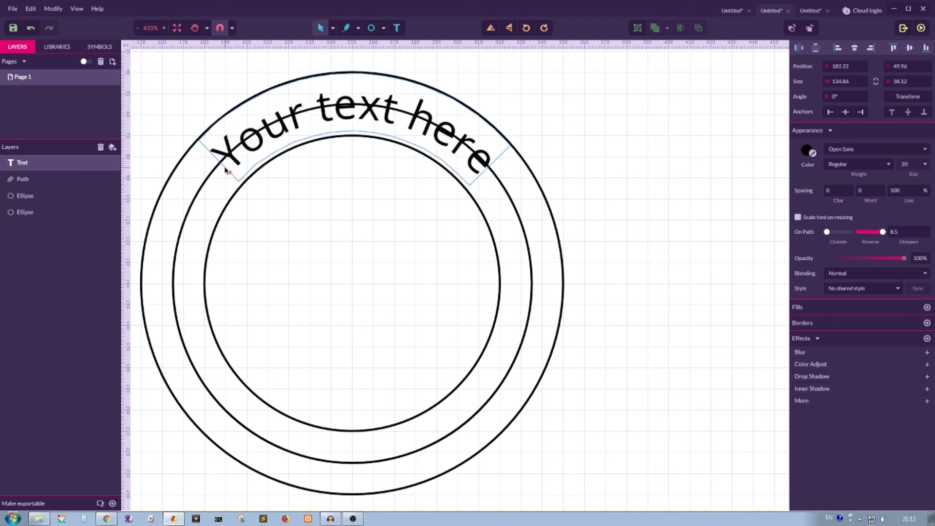
Hide the middle guide circle, keeping the outer circle visible.
click(509, 198)
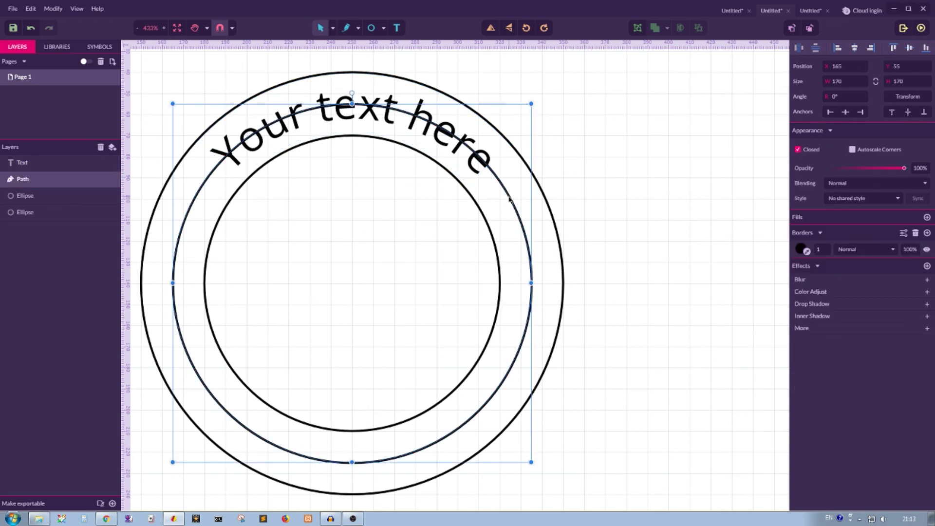
click(115, 197)
click(114, 196)
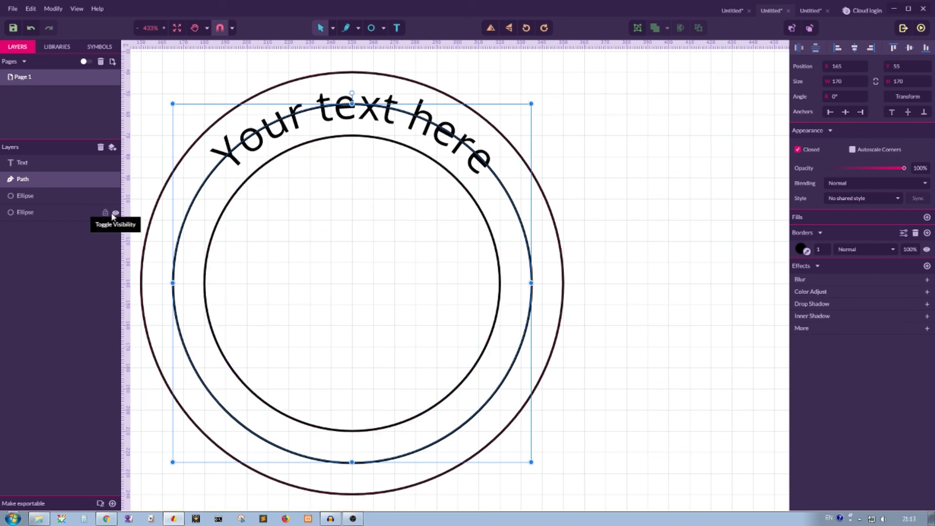
click(115, 180)
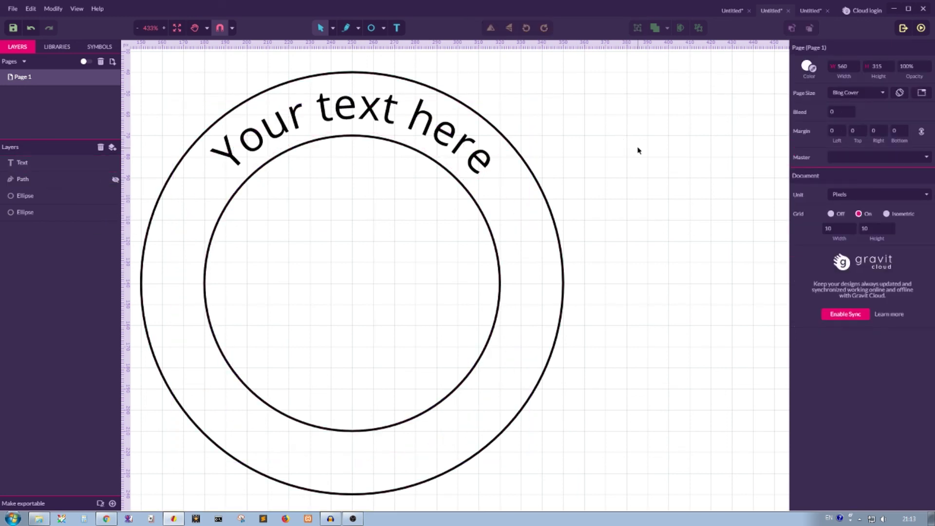